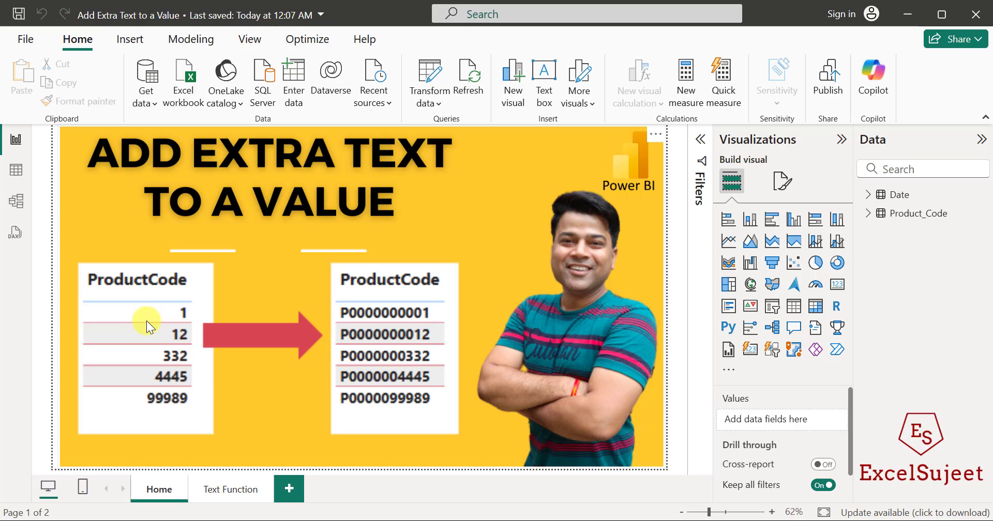
# Examine the Product_Code table's values in table view and compare them with the target codes on the Home report page
pyautogui.click(8, 172)
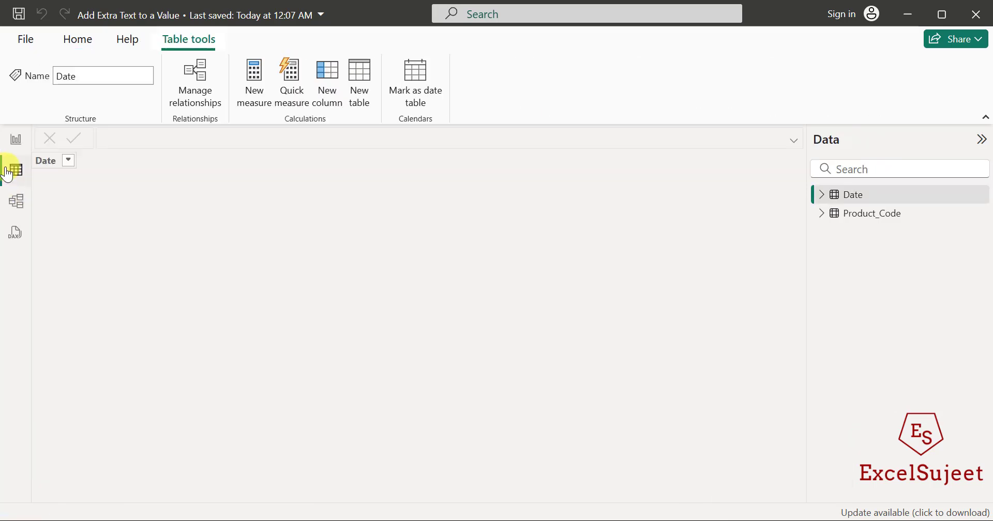
pyautogui.click(891, 221)
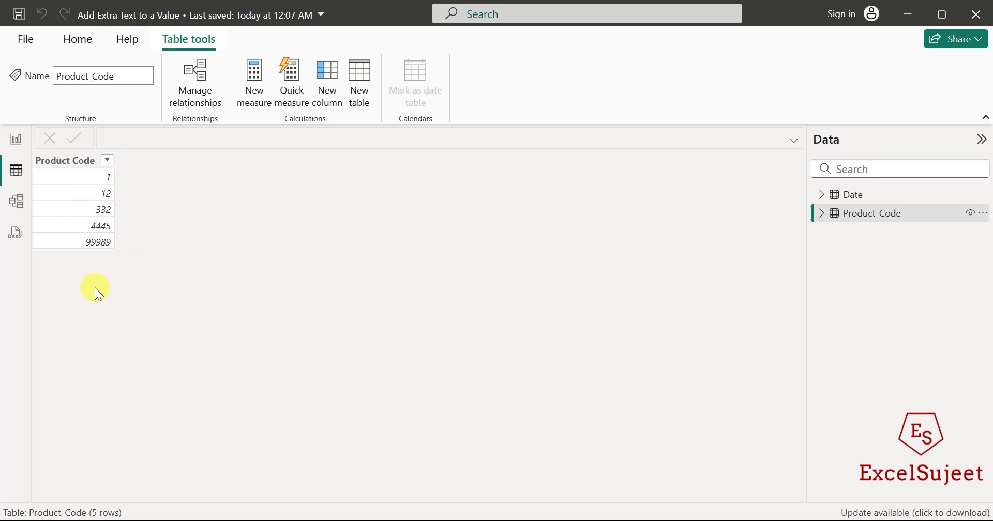
pyautogui.click(16, 139)
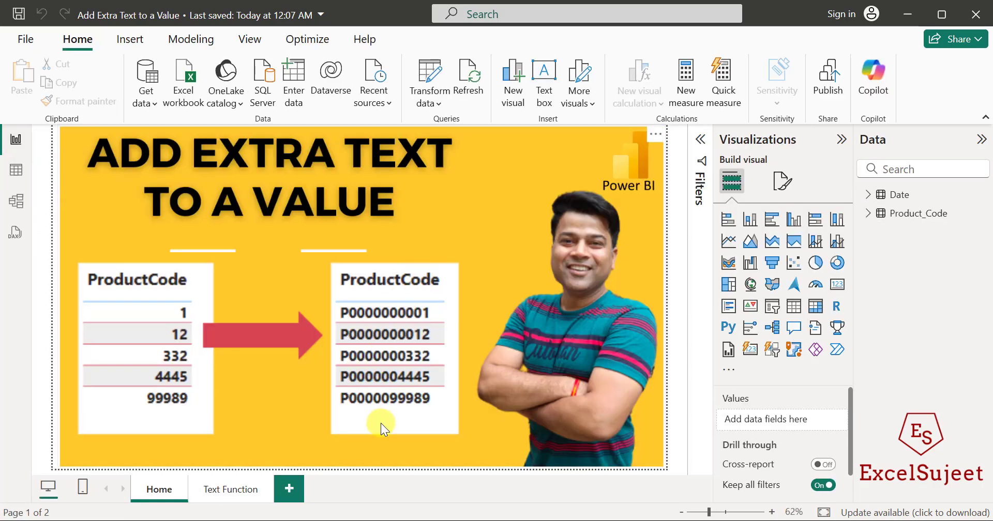
pyautogui.click(16, 170)
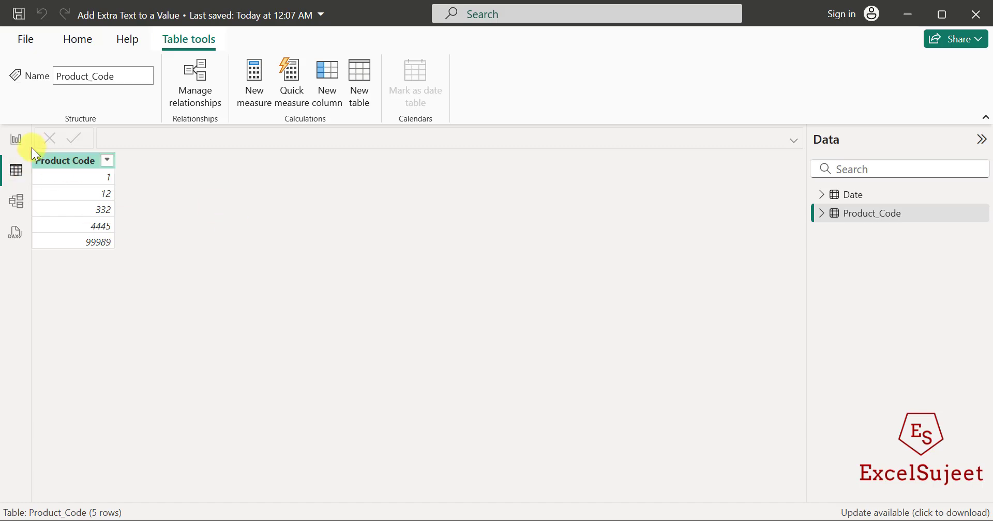
pyautogui.click(18, 140)
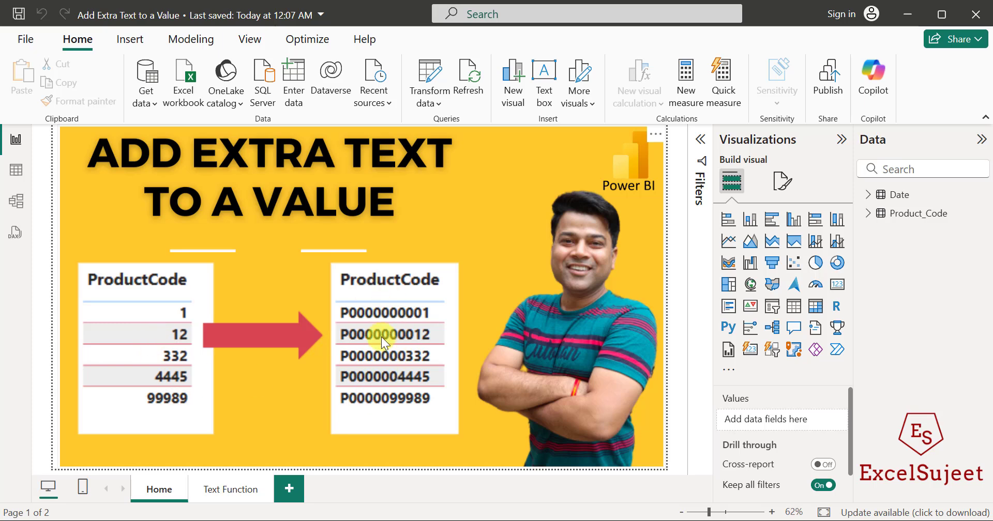
pyautogui.click(21, 178)
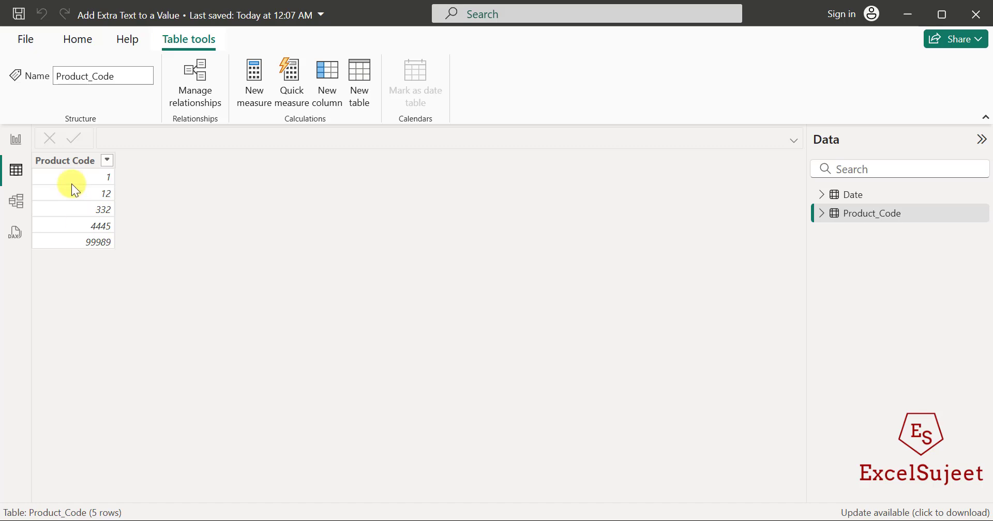
pyautogui.click(26, 146)
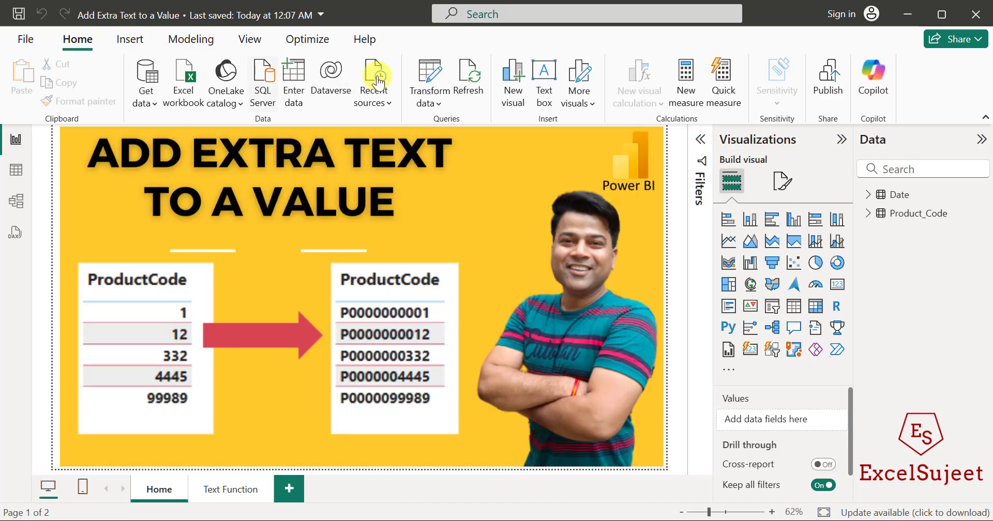
# Open the Power Query Editor and start a custom column named Product_Code in the Product_Code query
pyautogui.click(429, 70)
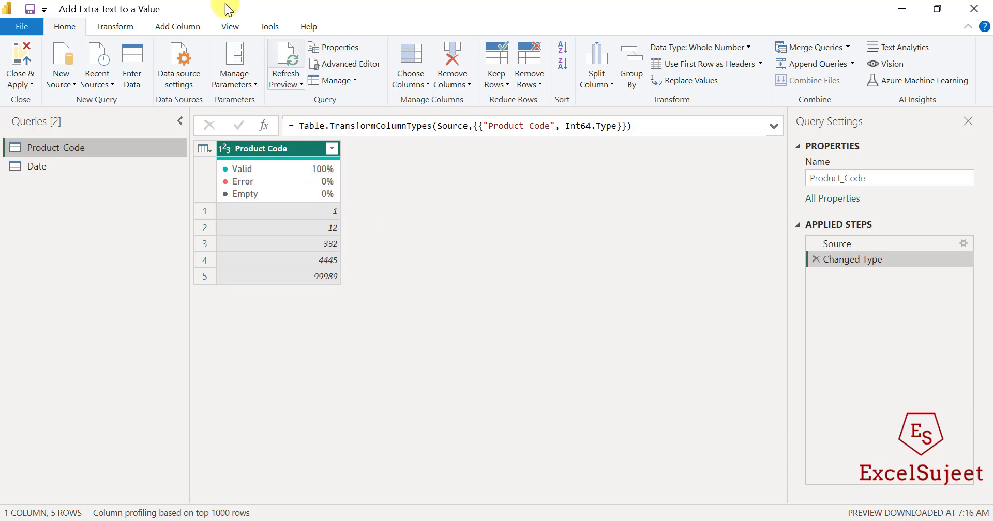
pyautogui.click(184, 25)
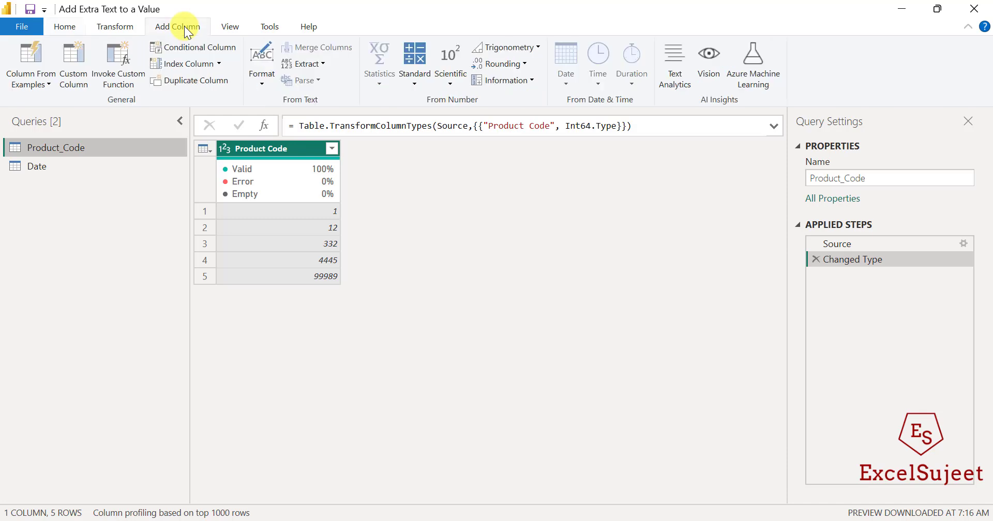
pyautogui.click(80, 64)
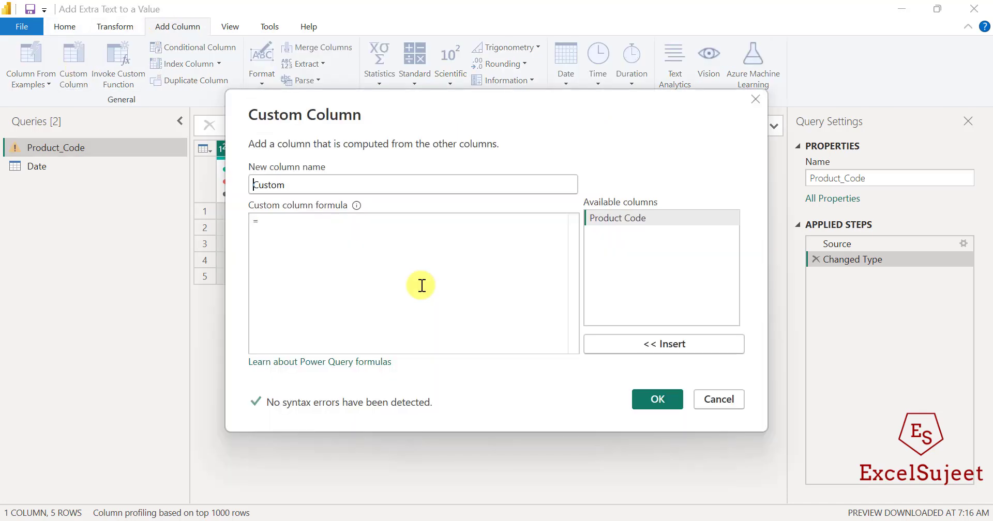
pyautogui.moveTo(314, 185); pyautogui.dragTo(237, 181)
pyautogui.write('Product')
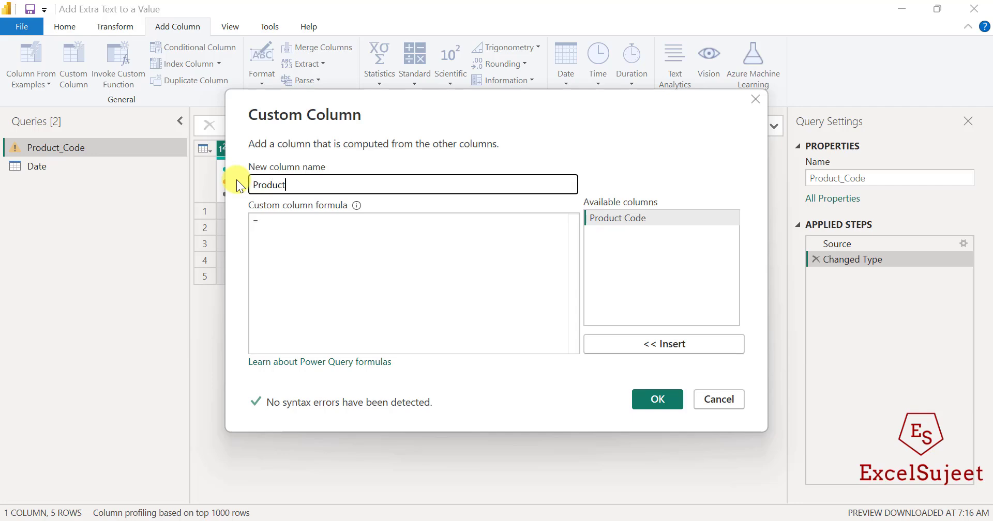
pyautogui.write('_Code')
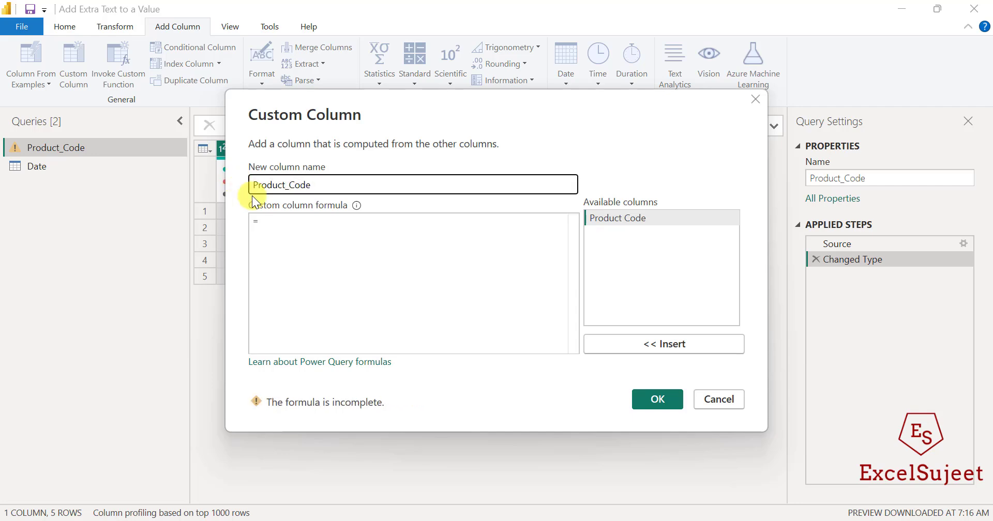
pyautogui.click(357, 233)
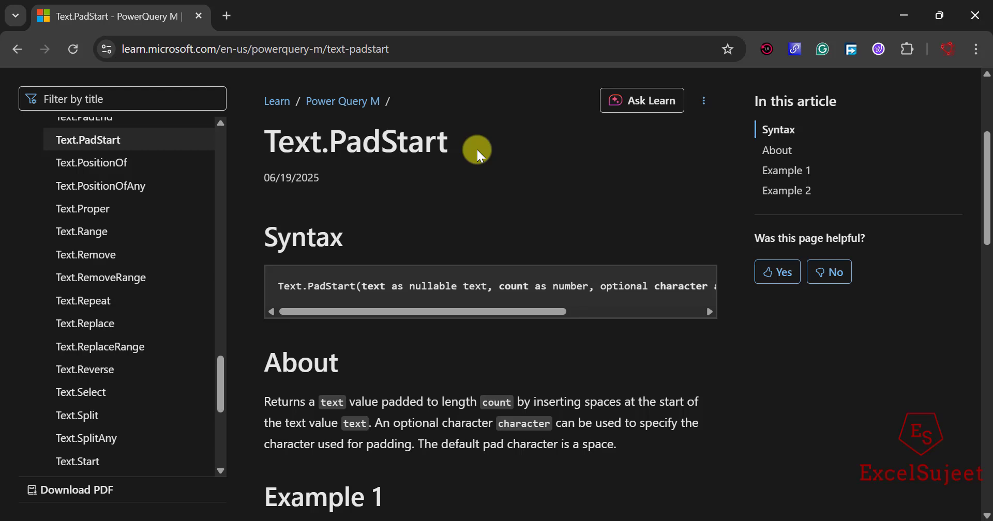
# Read the usage and output of both examples in the Text.PadStart documentation
pyautogui.scroll(-7, 485, 194)
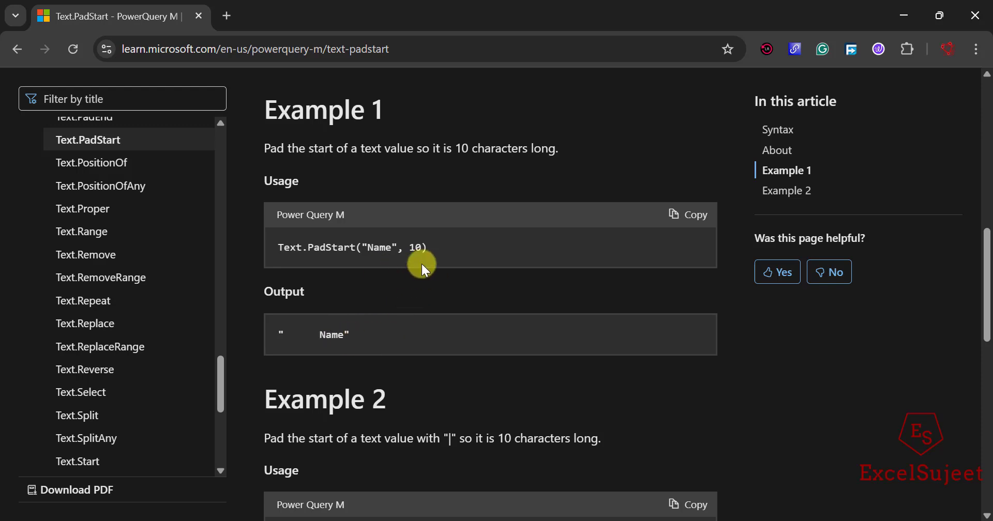
pyautogui.scroll(-4, 349, 337)
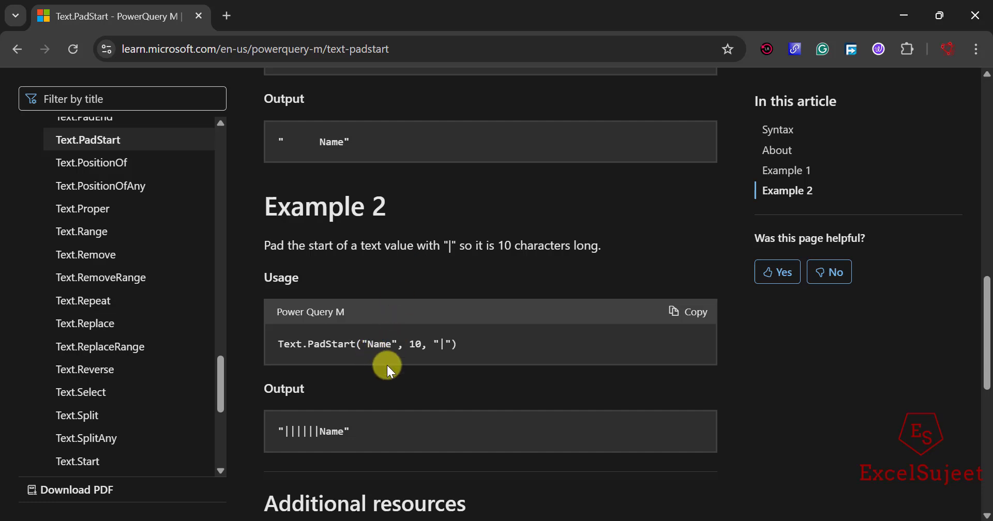
pyautogui.scroll(-1, 391, 367)
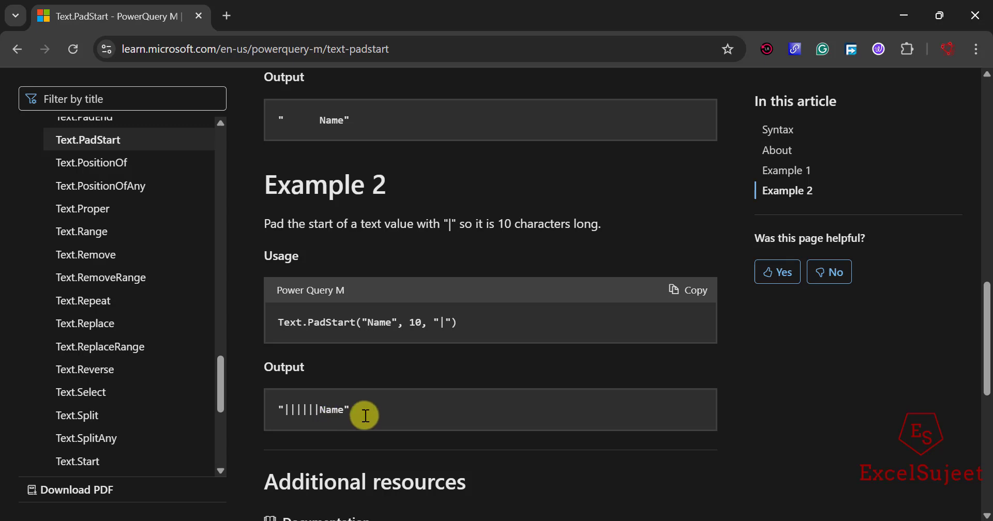
pyautogui.scroll(-1, 406, 386)
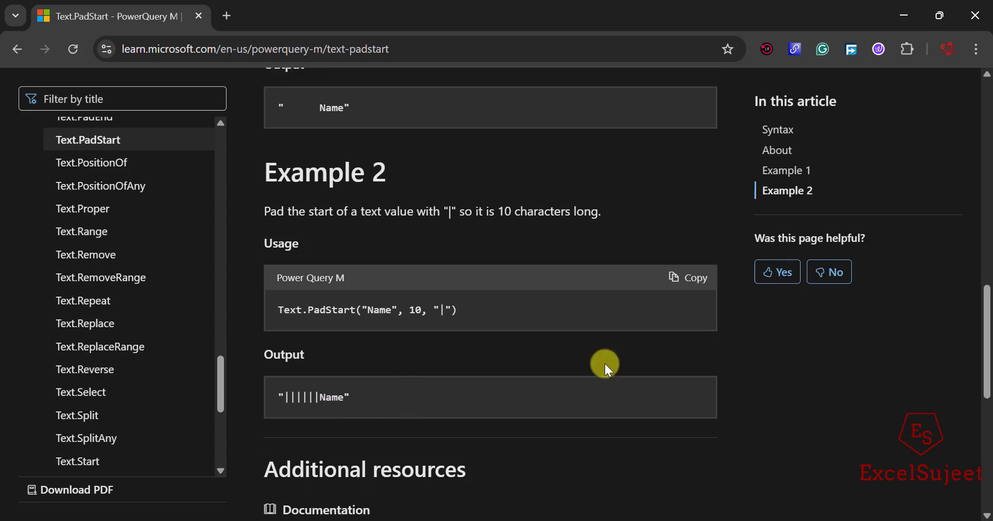
# Switch back to the Power Query Editor and begin the custom column formula with Text.PadStart( and the [Product Code] column
pyautogui.click(620, 520)
pyautogui.click(666, 469)
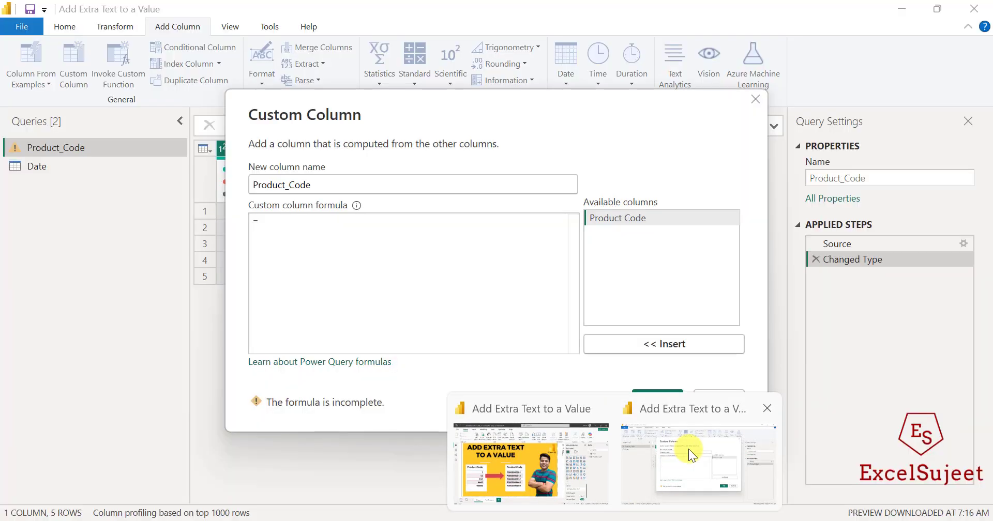
pyautogui.click(279, 222)
pyautogui.write('Text.Pad')
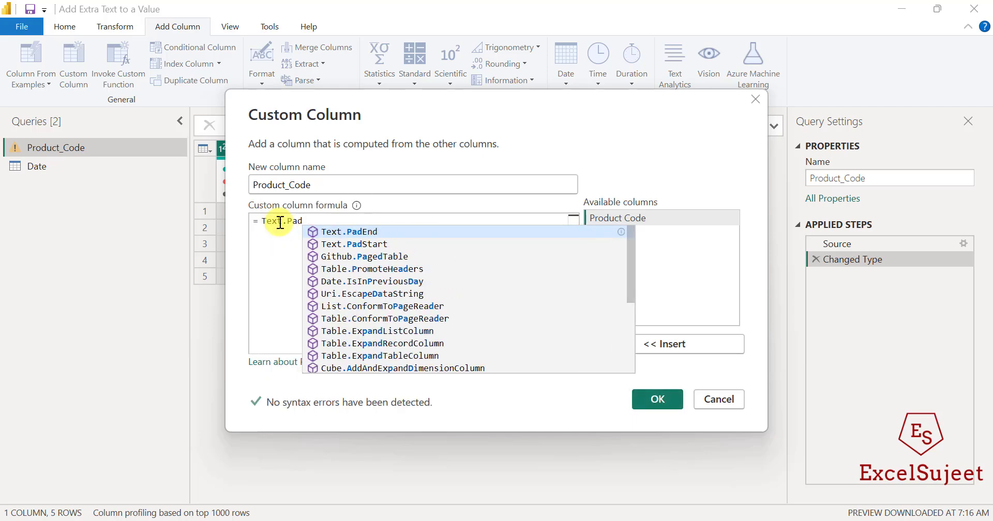
pyautogui.write('Start')
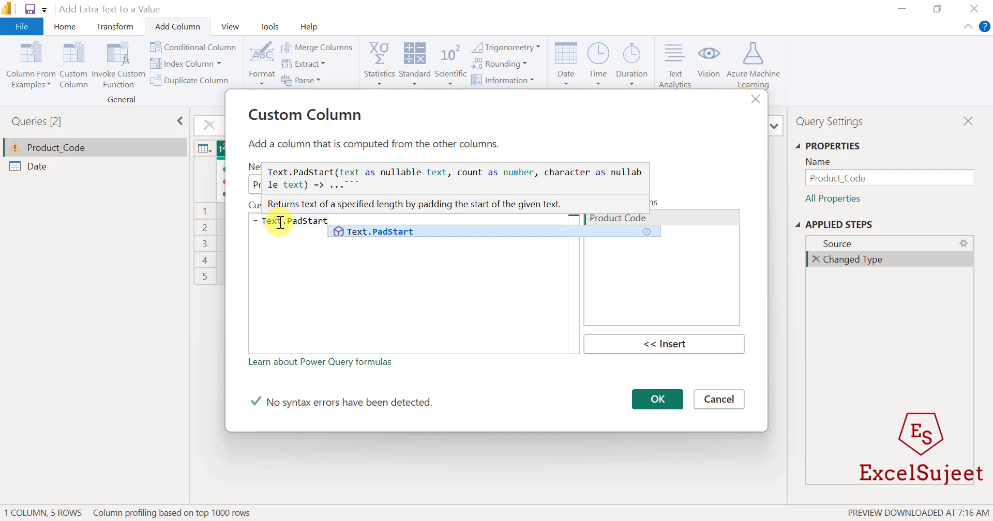
pyautogui.write('(')
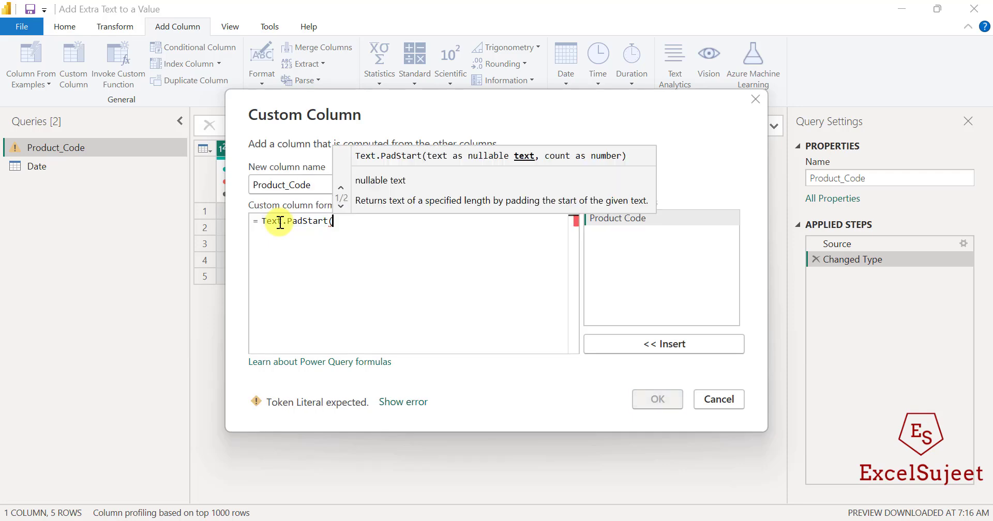
pyautogui.doubleClick(646, 220)
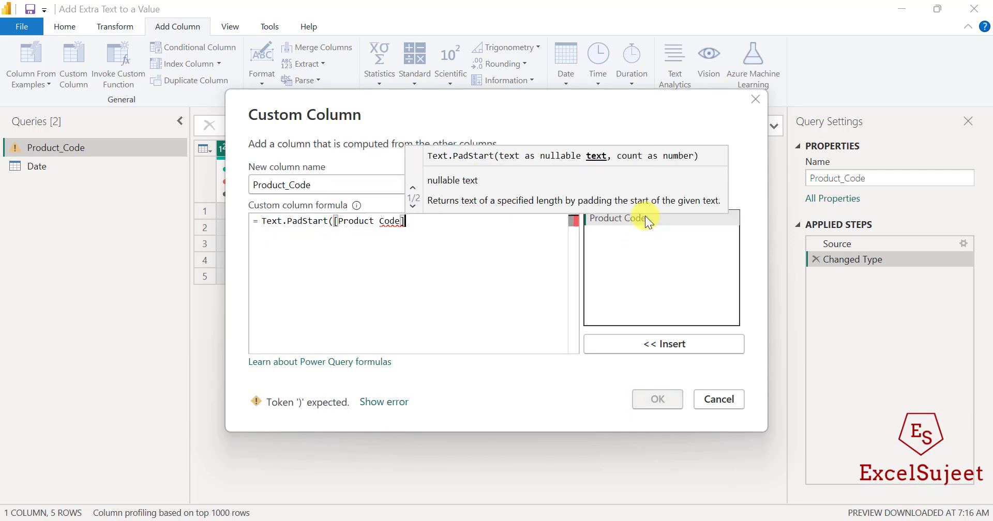
# Complete the formula with a length of 10 and the pad character "0", and create the custom column
pyautogui.write(',')
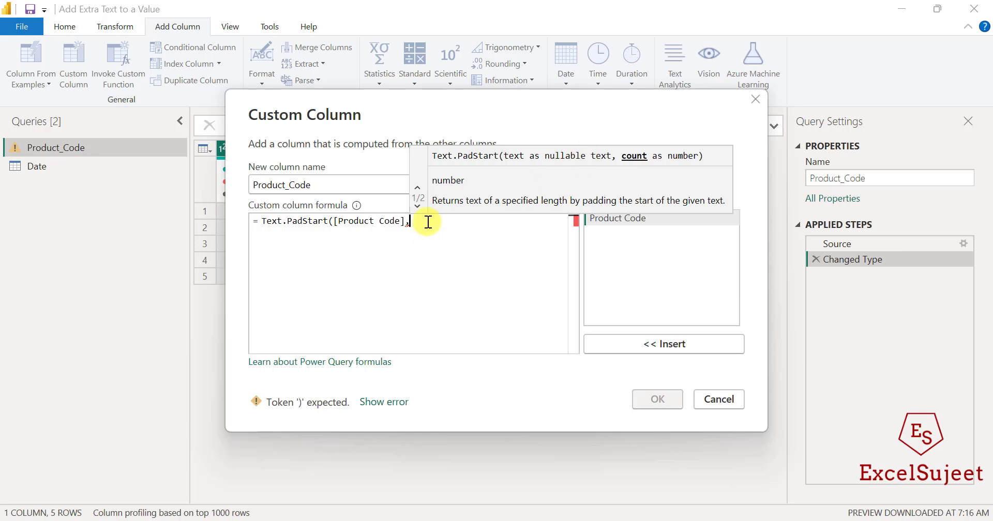
pyautogui.write('10')
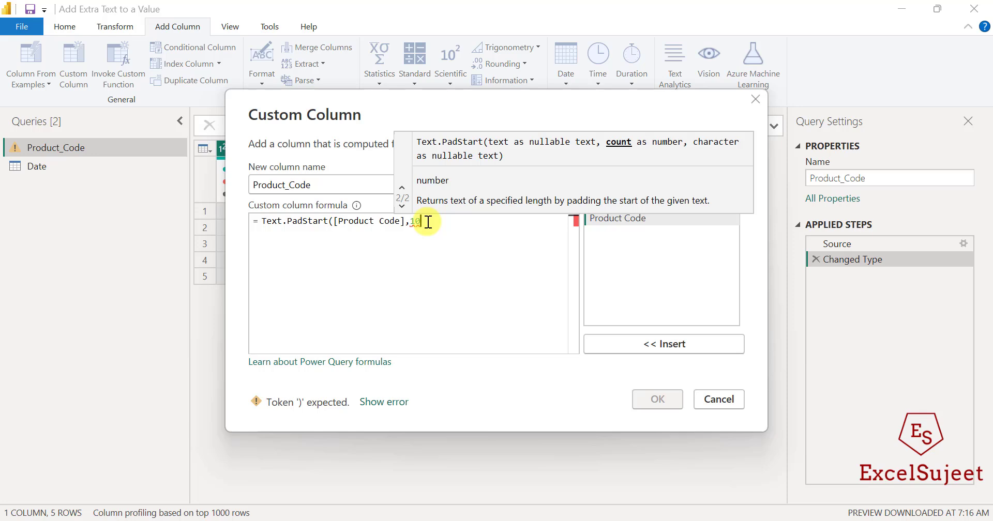
pyautogui.write(',')
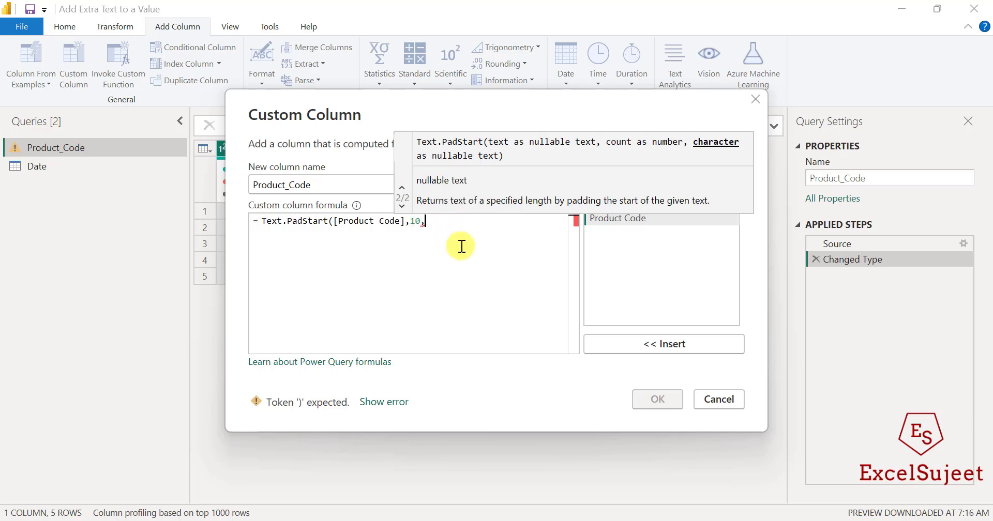
pyautogui.write('"0')
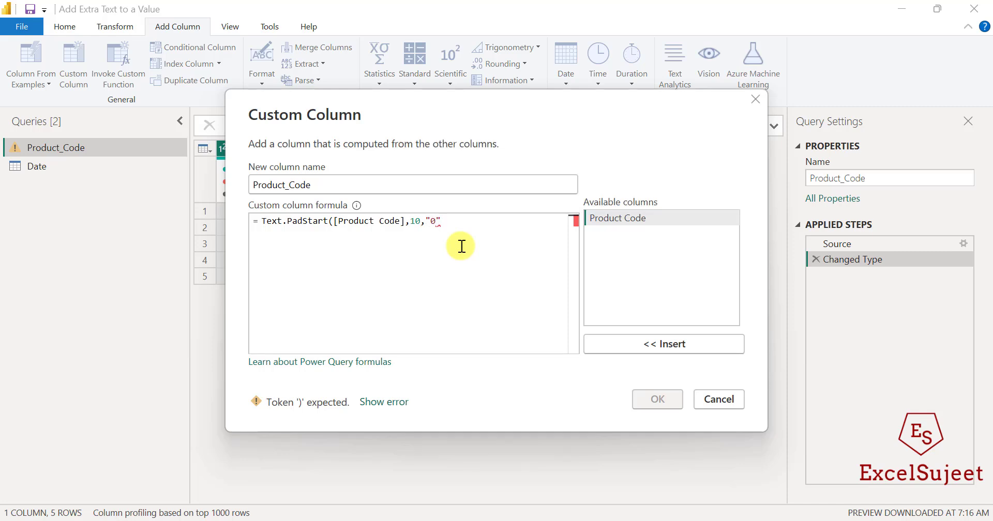
pyautogui.write('")')
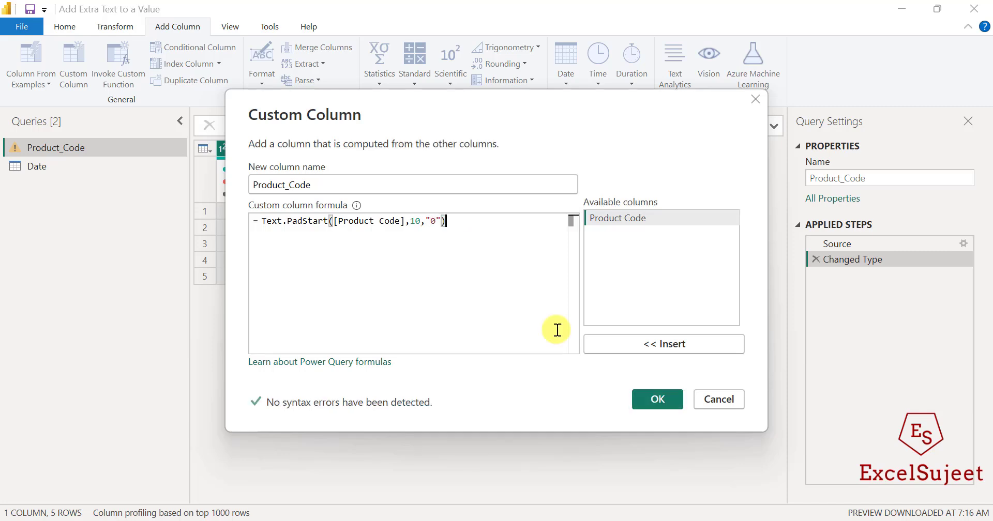
pyautogui.click(650, 399)
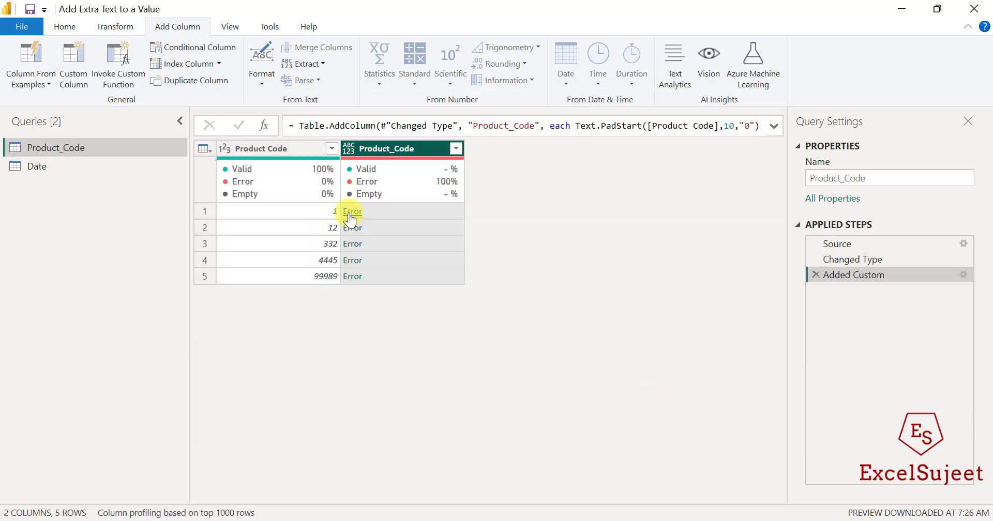
# Inspect the first row's error details, remove the resulting Product_Code1 step, and view the Added Custom step's full formula
pyautogui.click(352, 212)
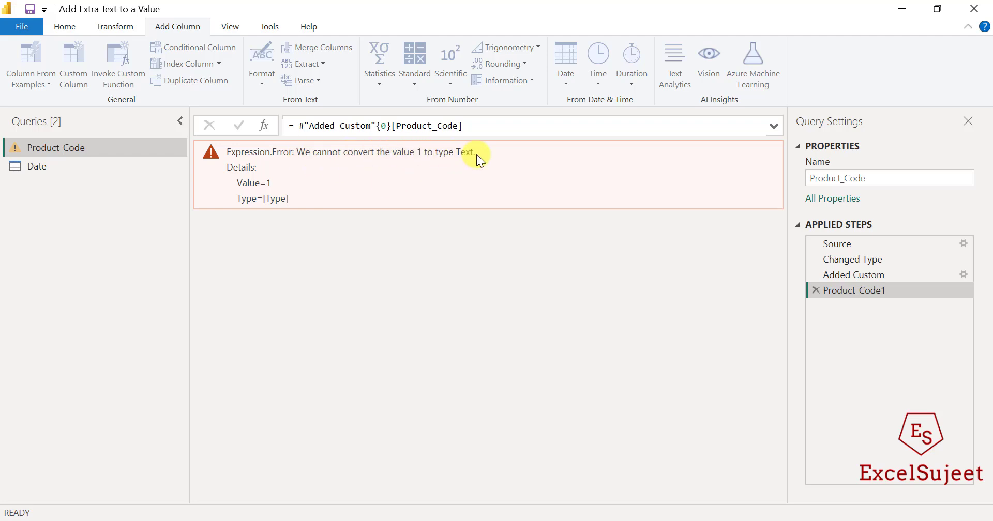
pyautogui.click(816, 290)
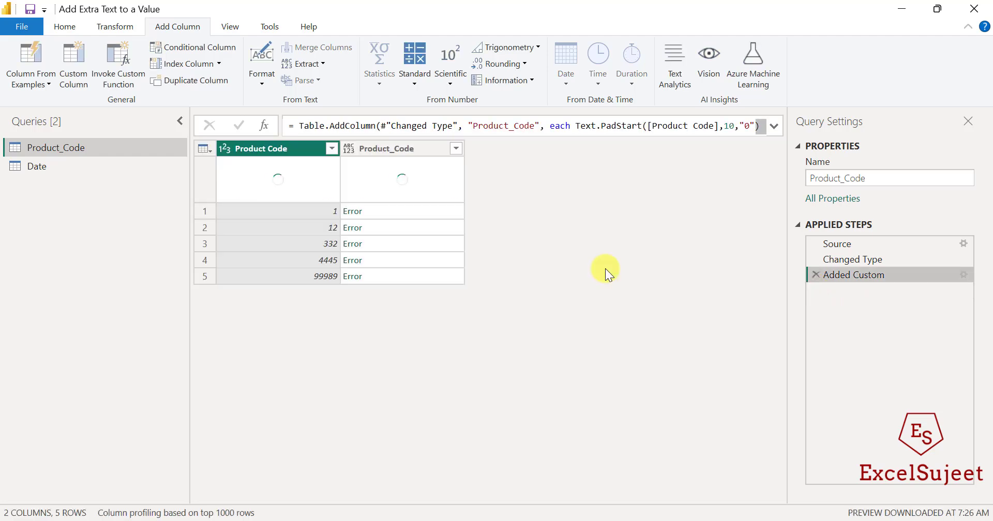
pyautogui.click(774, 127)
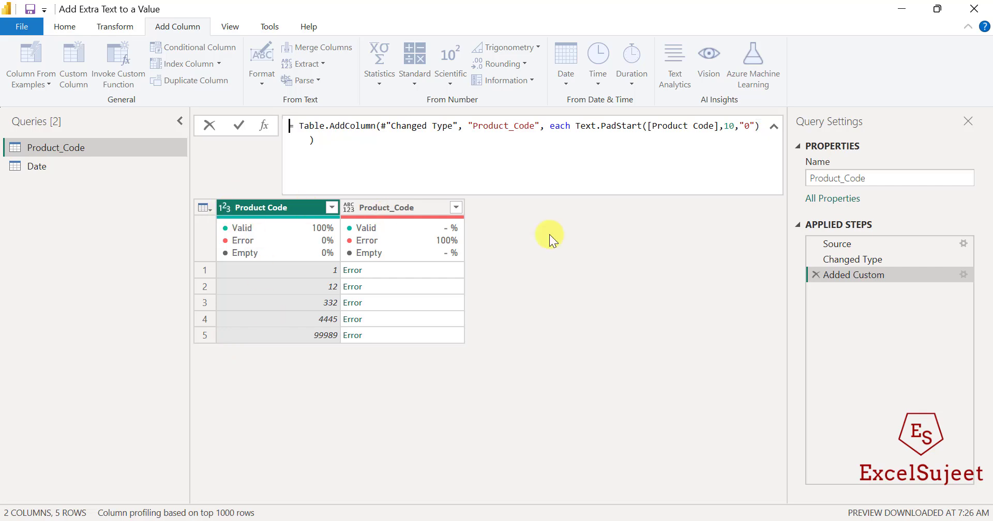
pyautogui.click(775, 126)
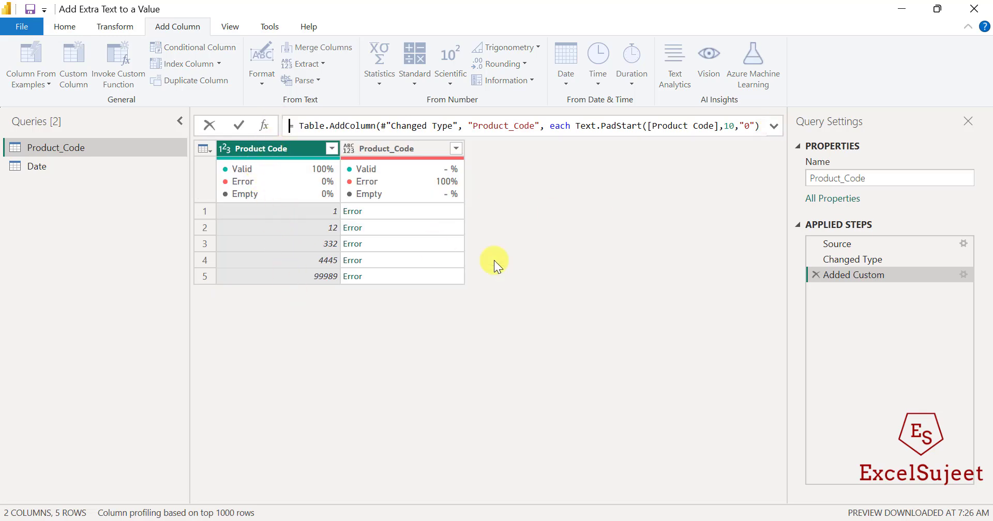
# Edit the Added Custom step's formula to wrap [Product Code] in Text.From(), giving Text.PadStart(Text.From([Product Code]),10,"0")
pyautogui.click(923, 276)
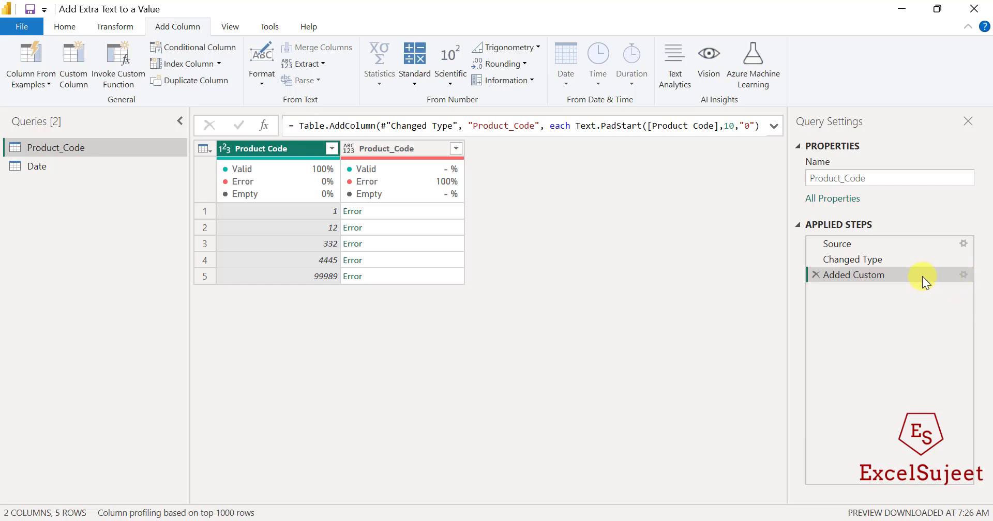
pyautogui.click(963, 275)
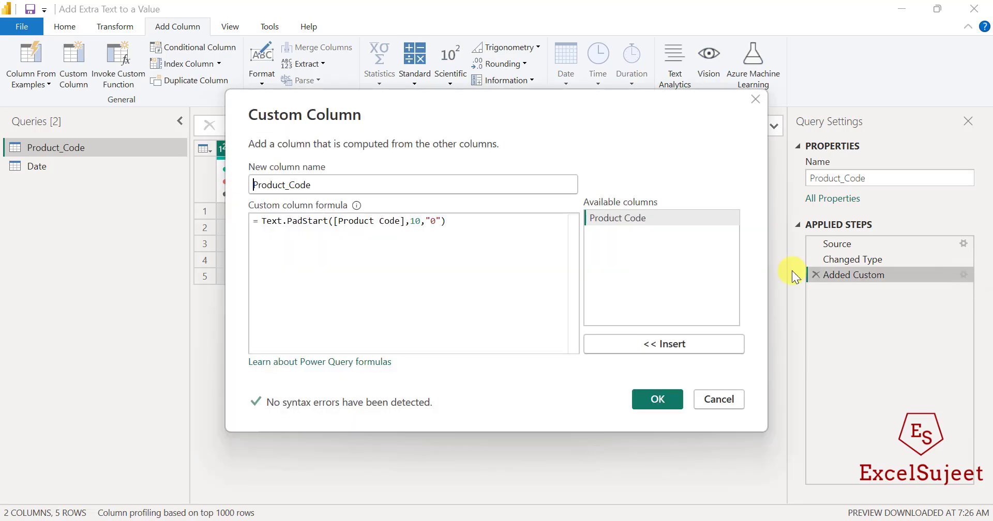
pyautogui.click(336, 221)
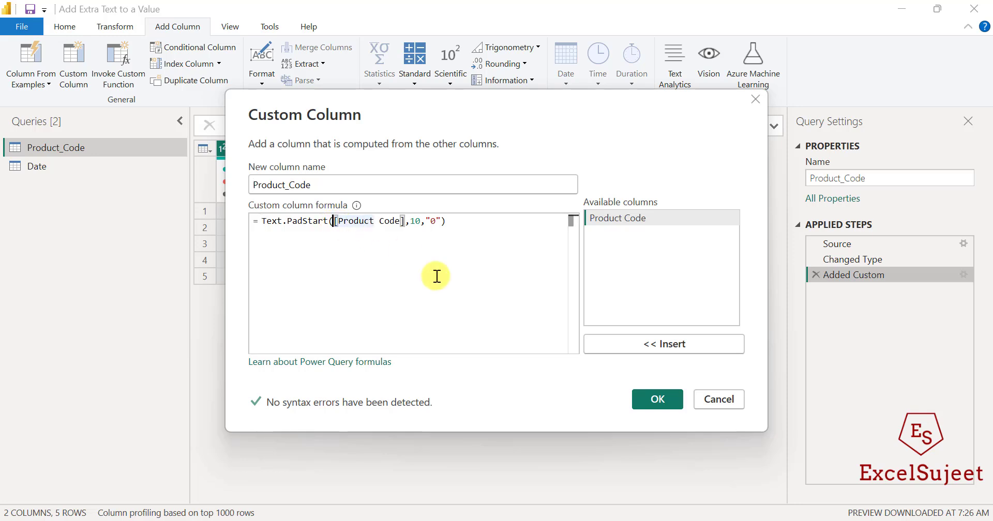
pyautogui.write('Text.')
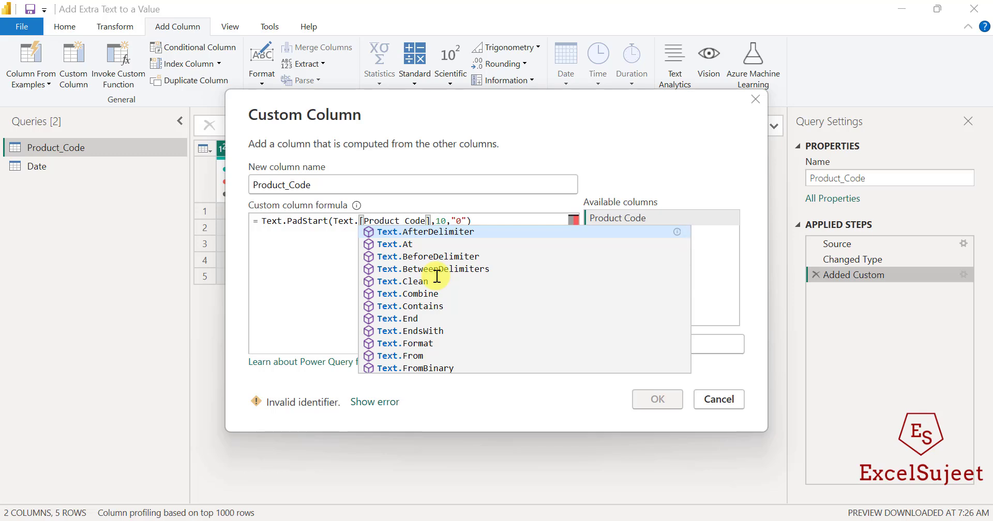
pyautogui.write('From(')
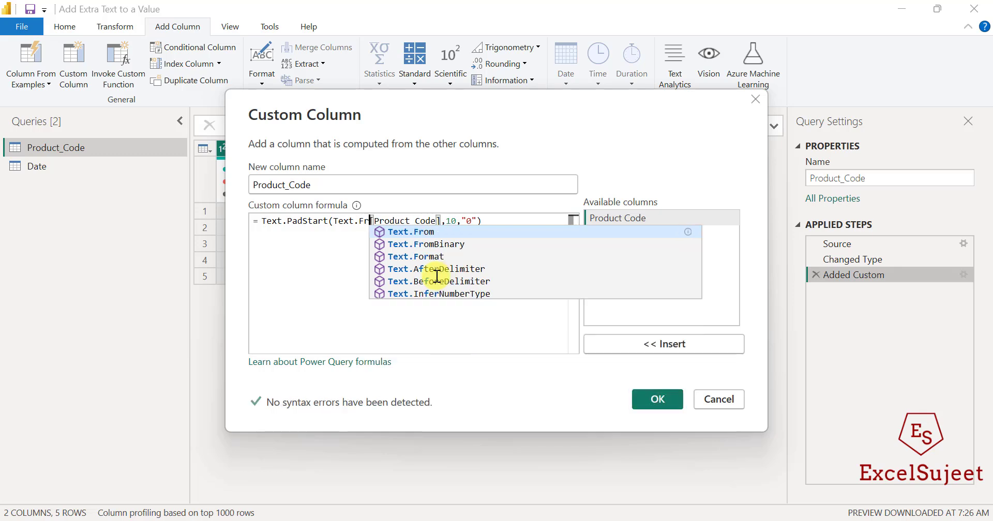
pyautogui.click(455, 221)
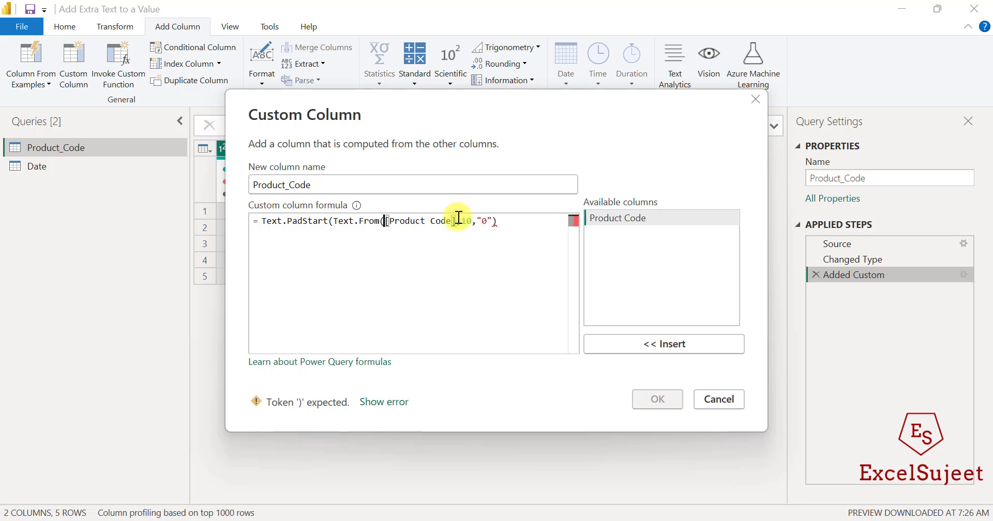
pyautogui.write(')')
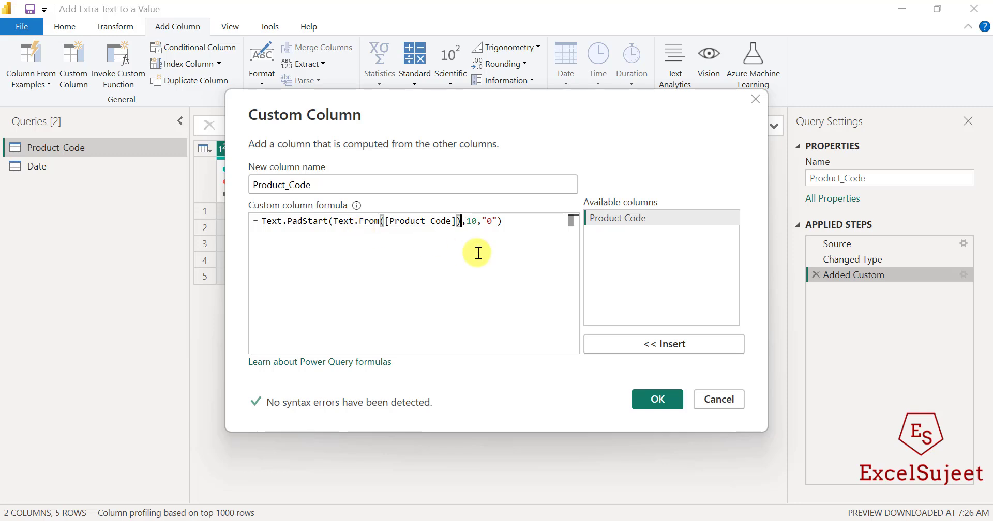
pyautogui.click(653, 402)
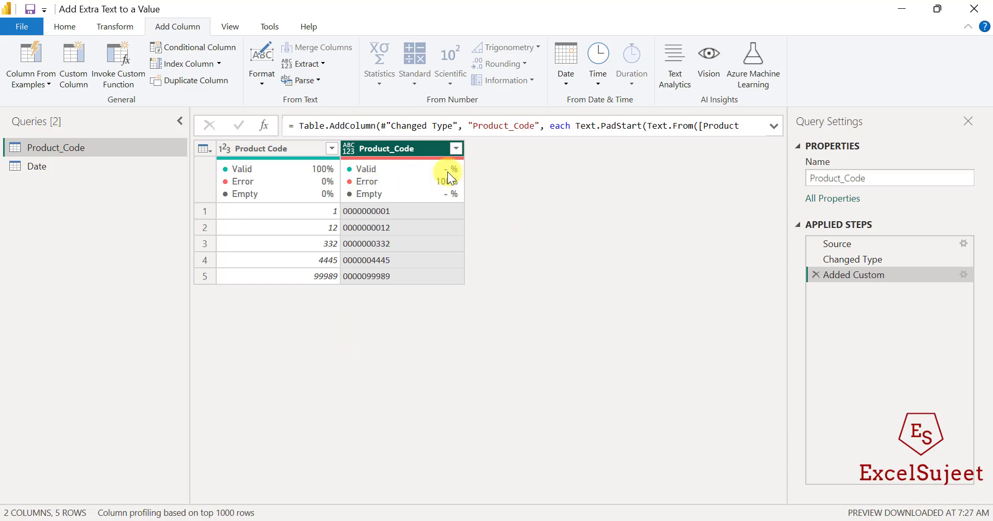
# Try the Text data type on the Product_Code column, and remove the resulting Changed Type1 step
pyautogui.moveTo(447, 182)
pyautogui.click(352, 148)
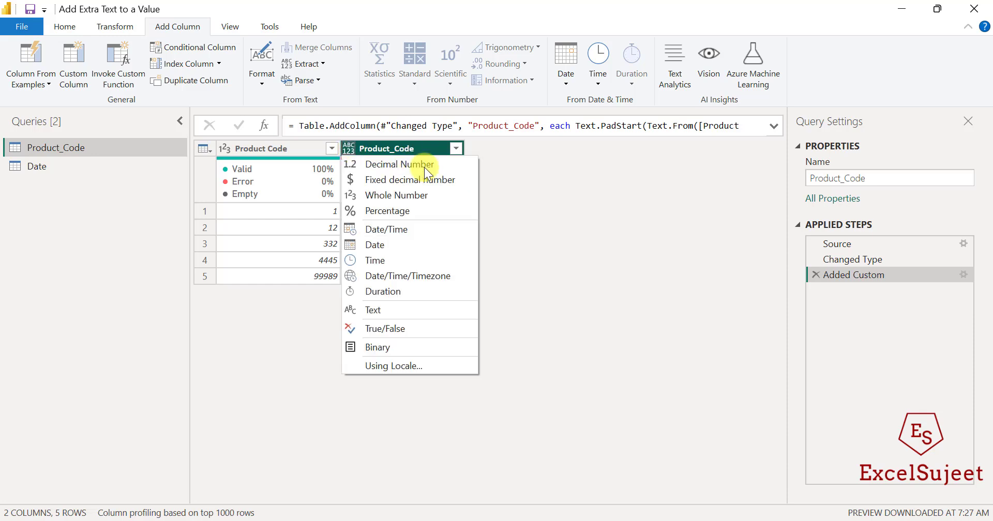
pyautogui.click(378, 307)
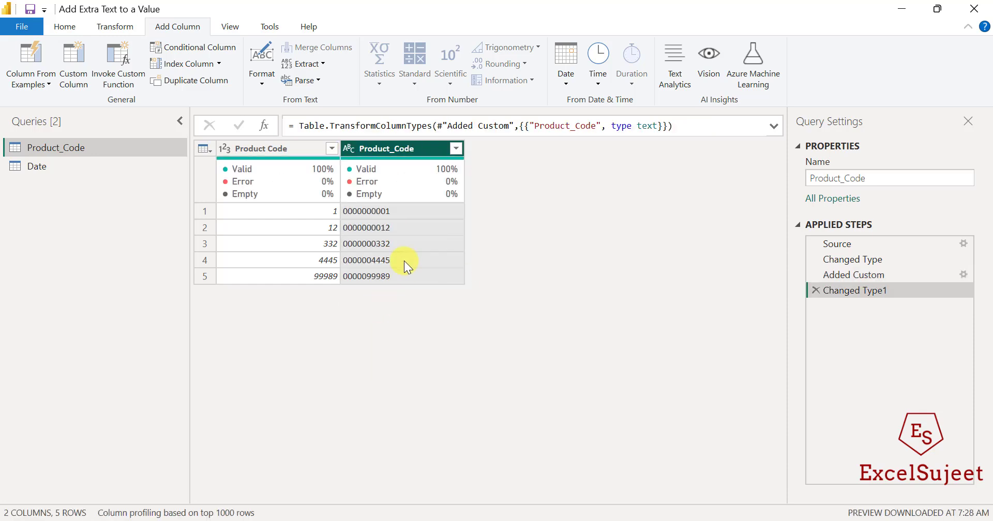
pyautogui.click(850, 275)
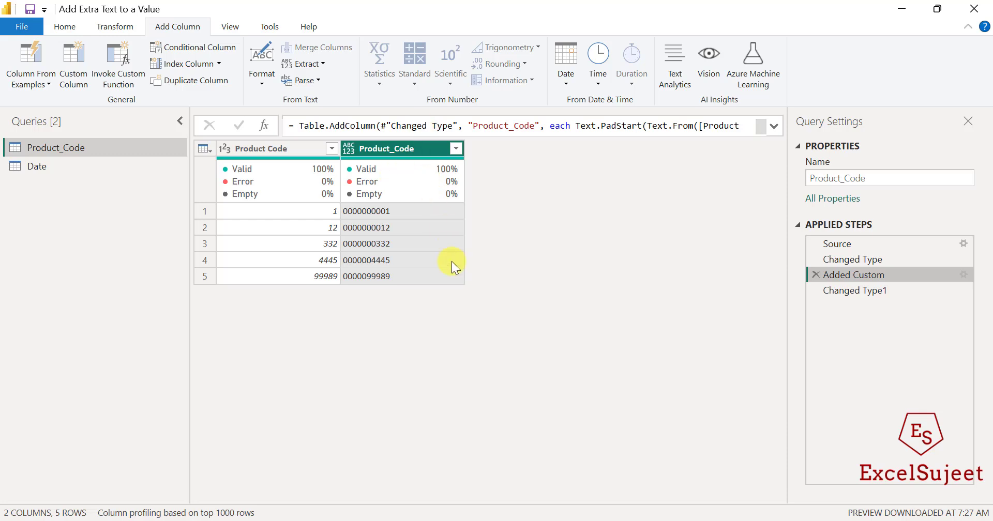
pyautogui.click(843, 290)
pyautogui.click(816, 291)
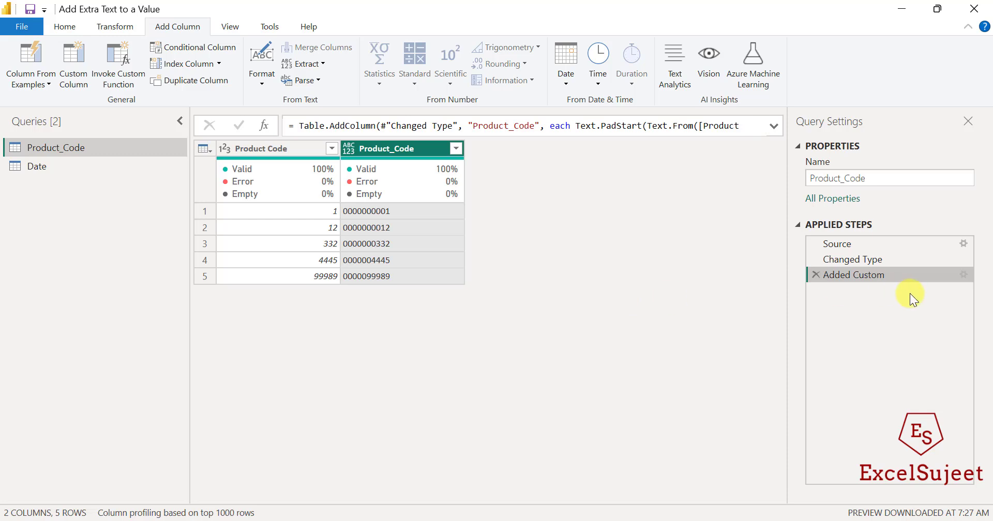
# Reopen the Added Custom formula and prefix Text.PadStart with "P"& to put a P before each padded code
pyautogui.click(964, 275)
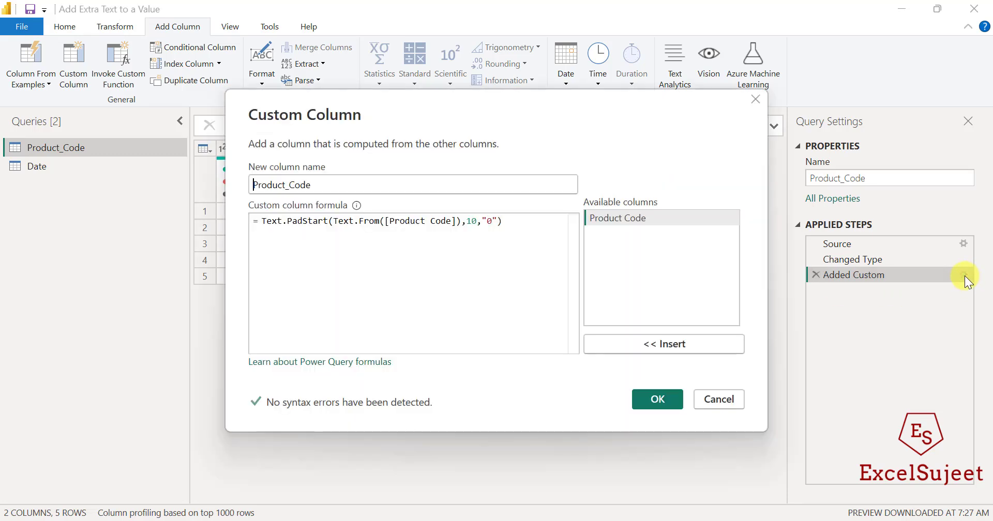
pyautogui.click(263, 222)
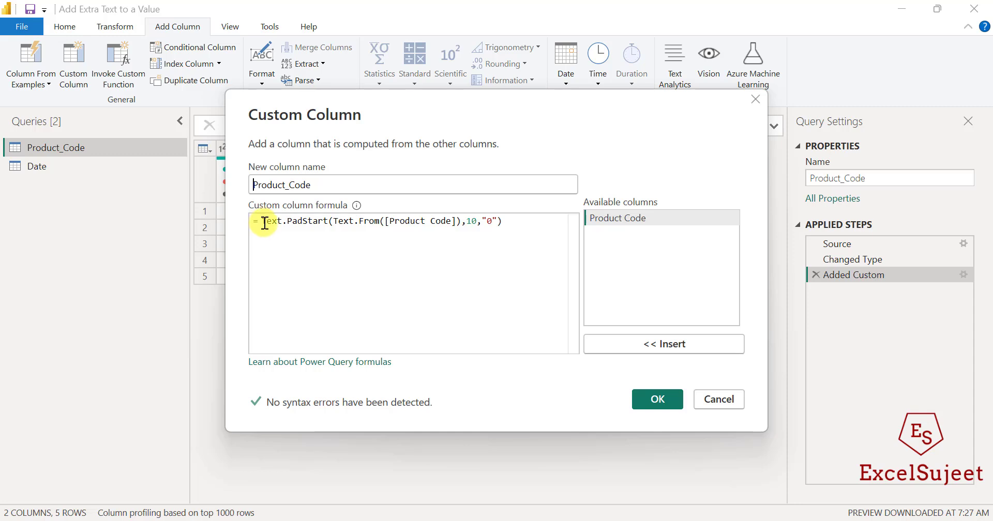
pyautogui.write('"P"')
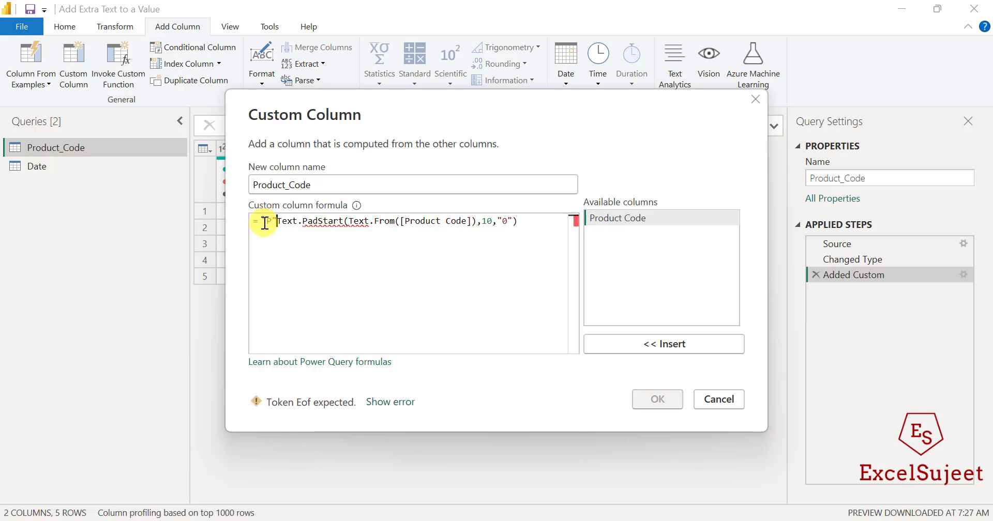
pyautogui.write('&')
pyautogui.click(658, 400)
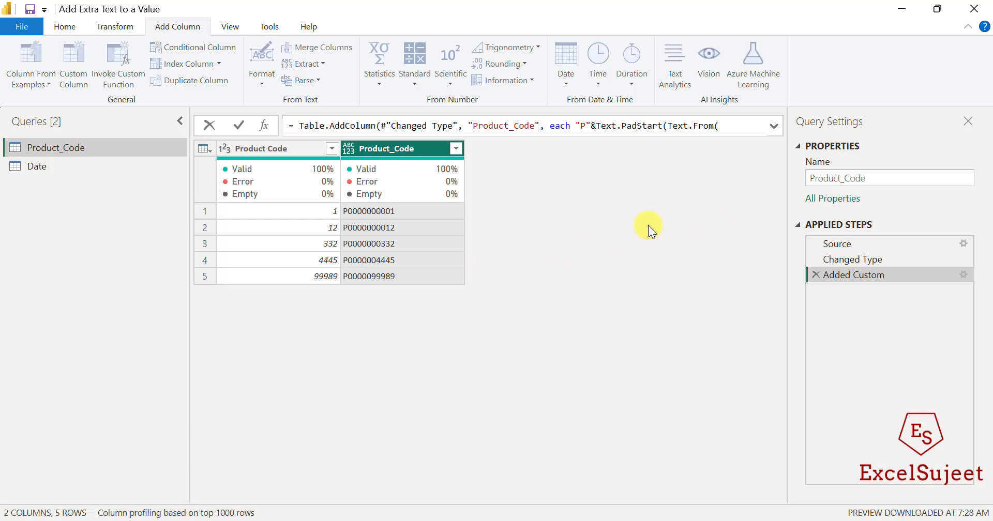
# Look through the Date query's dates and add a Week of Year column based on the Date column
pyautogui.click(29, 166)
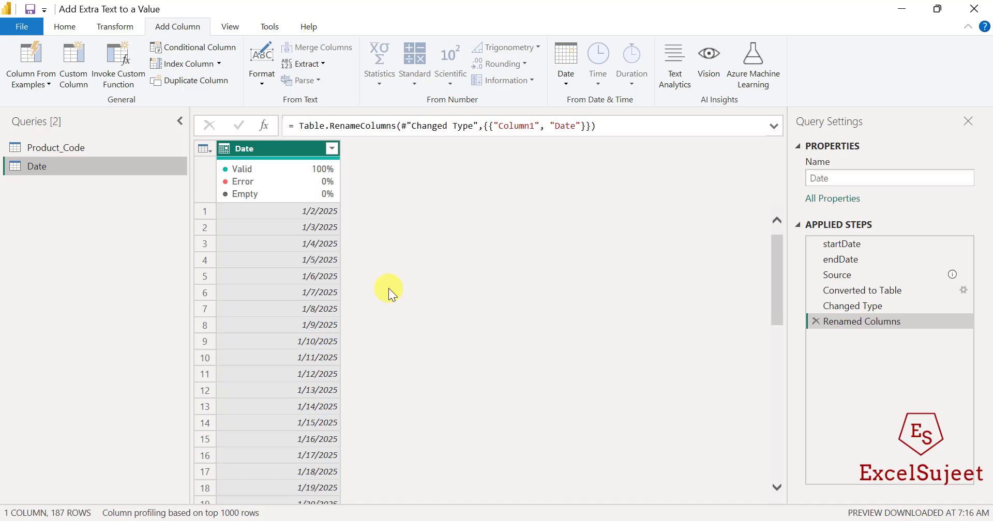
pyautogui.scroll(-20, 389, 287)
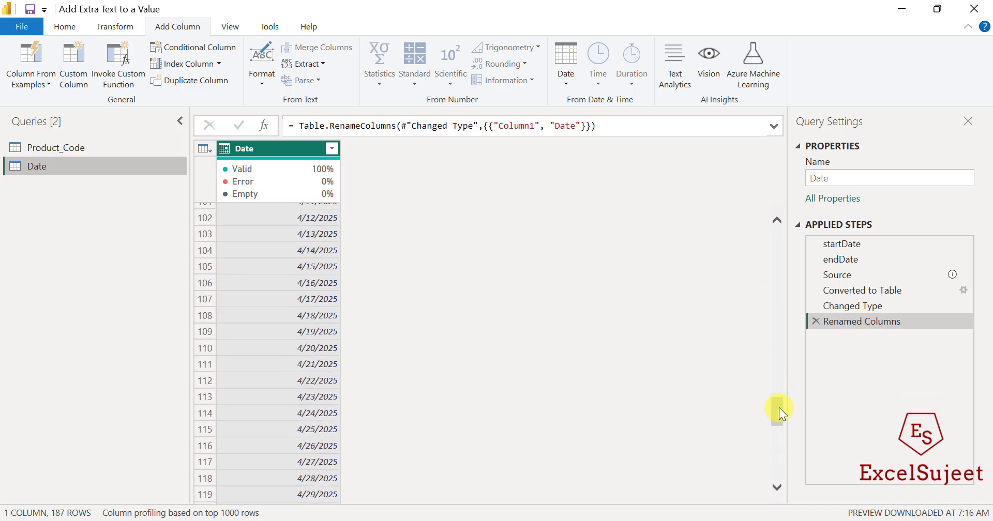
pyautogui.moveTo(779, 407); pyautogui.dragTo(776, 488)
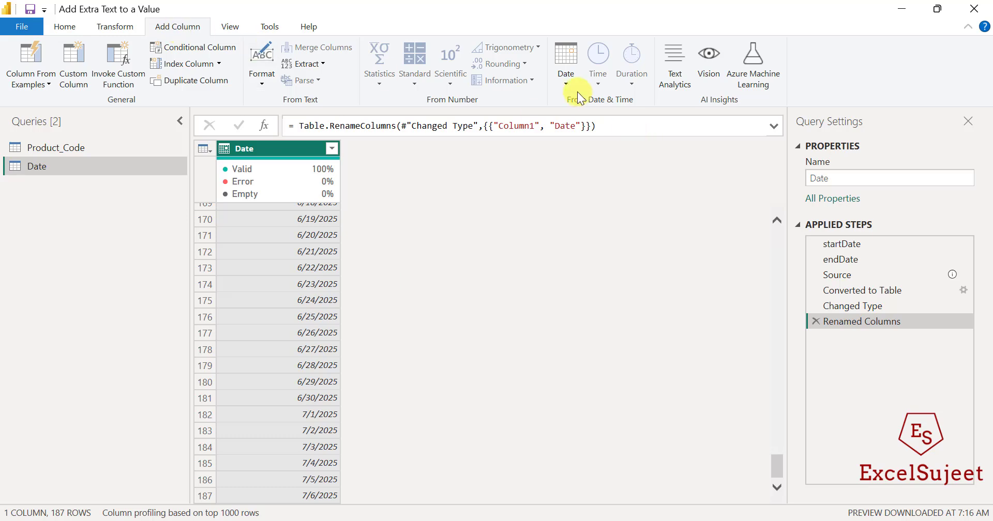
pyautogui.click(567, 82)
pyautogui.moveTo(637, 203)
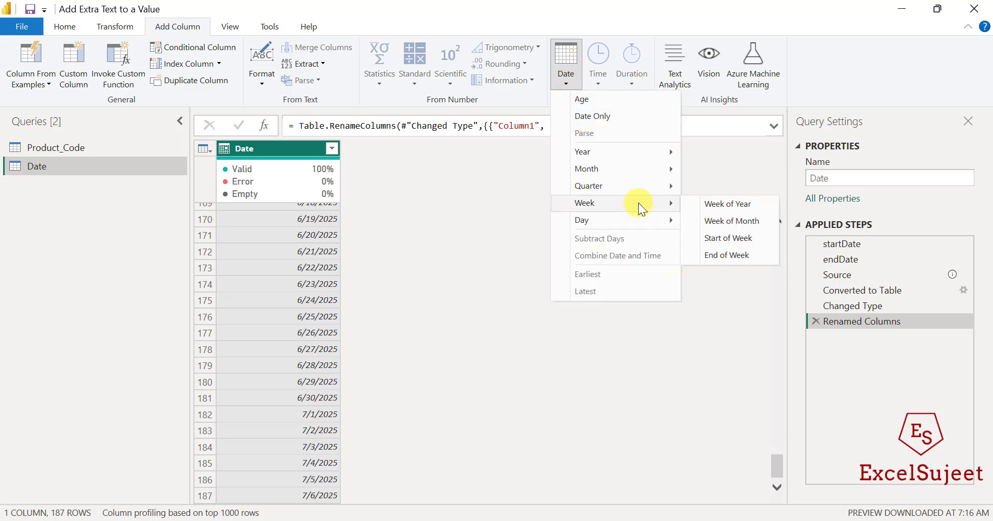
pyautogui.click(717, 203)
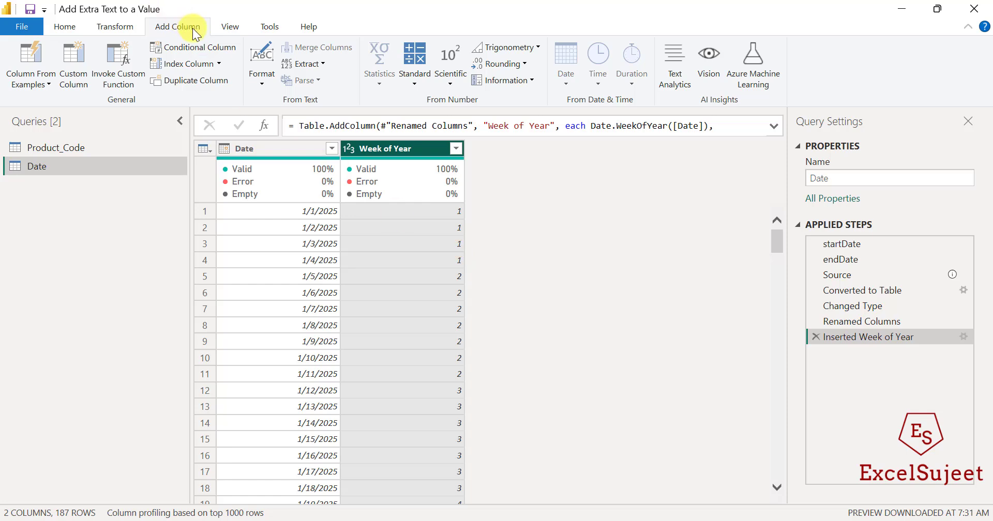
# Add a custom column with the formula "W"&[Week of Year], inspect the first row's error details, and remove the resulting Custom step
pyautogui.click(80, 71)
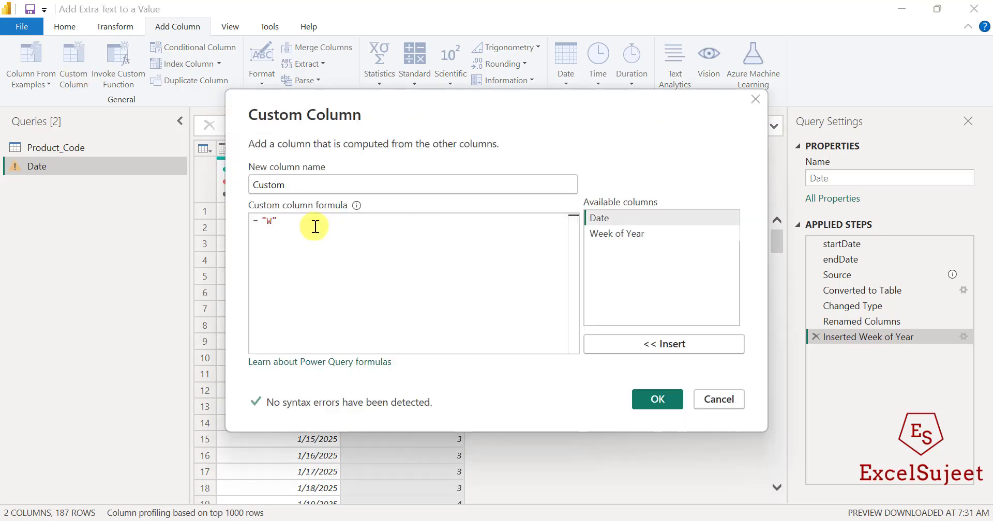
pyautogui.write('&')
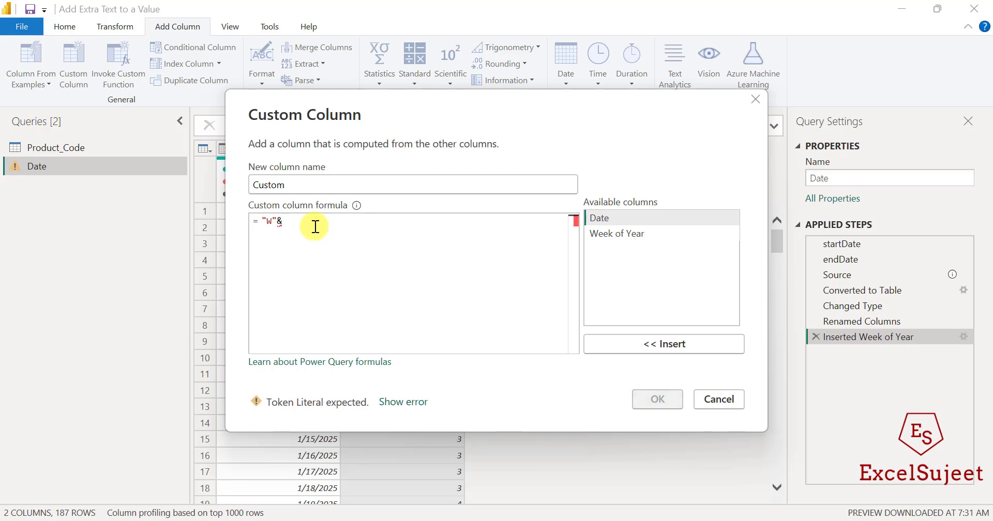
pyautogui.doubleClick(616, 235)
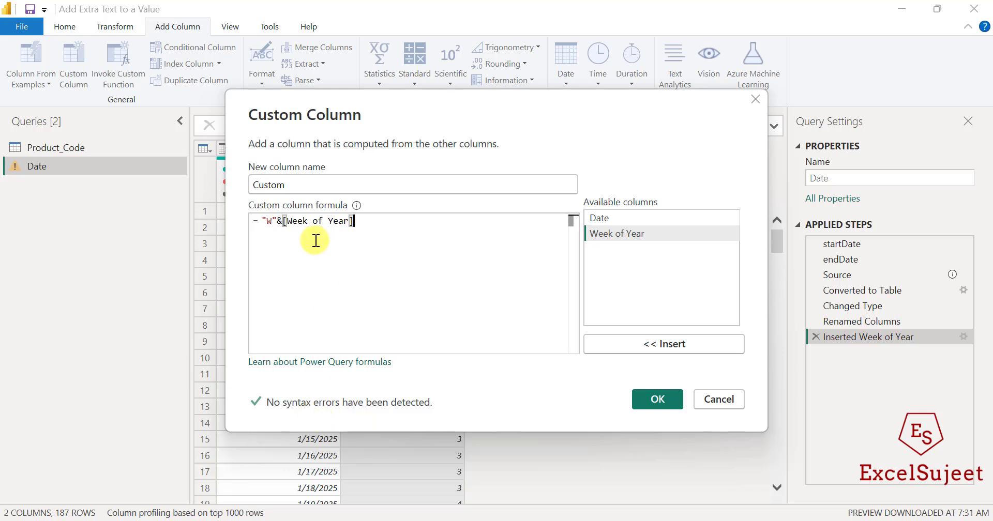
pyautogui.click(667, 399)
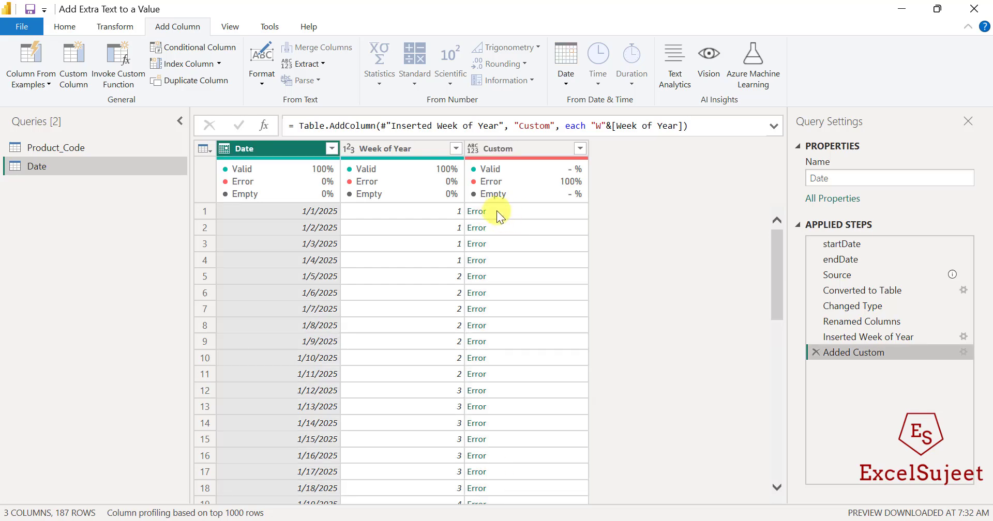
pyautogui.click(476, 213)
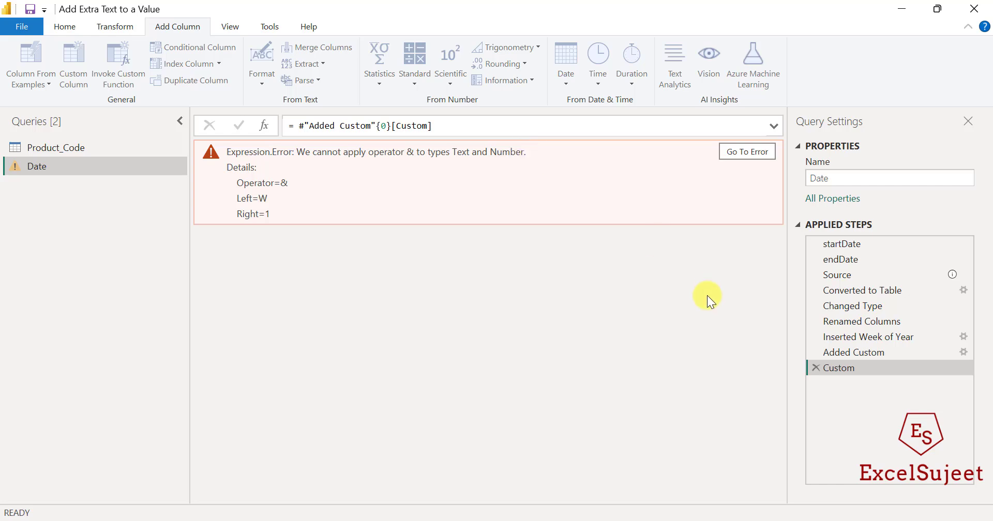
pyautogui.click(819, 371)
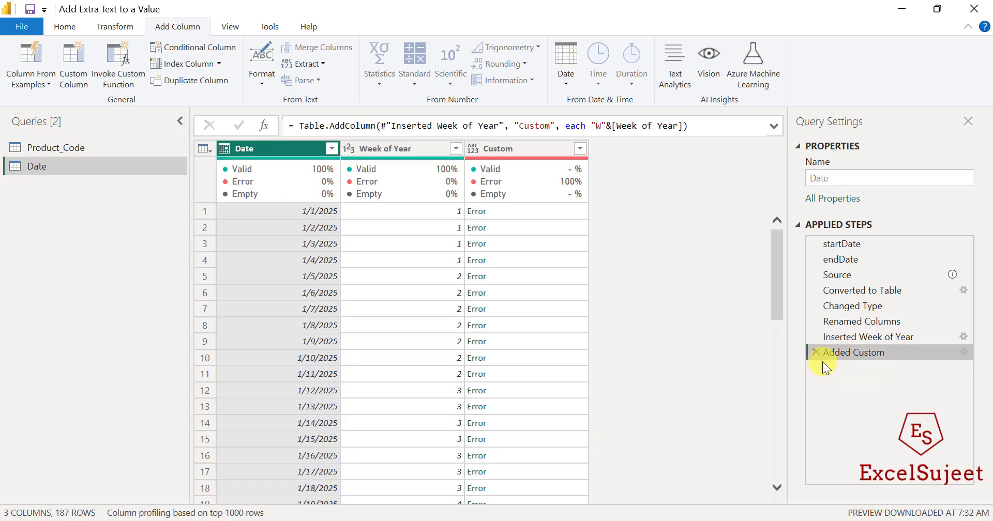
# Edit the Date query's Added Custom formula to "W"&Text.From([Week of Year]) and review the week labels
pyautogui.click(964, 350)
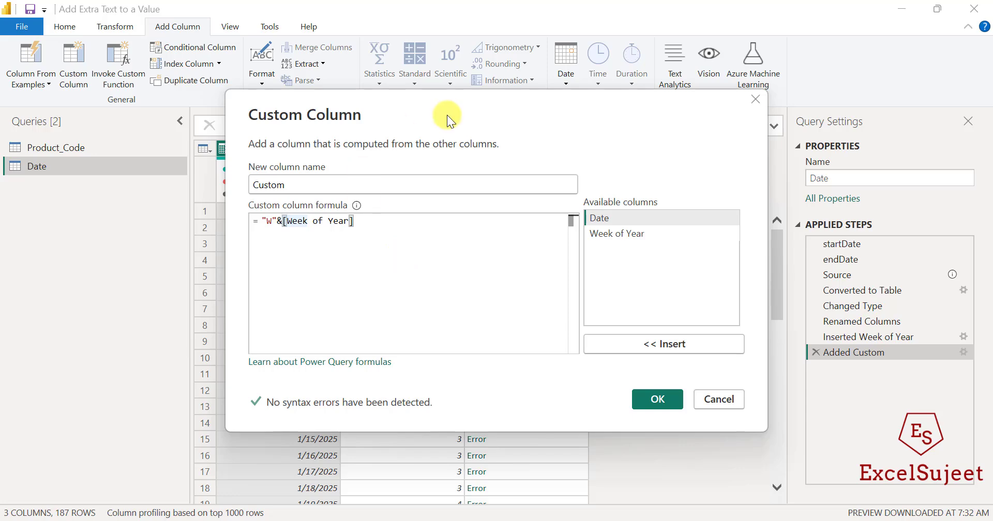
pyautogui.moveTo(455, 112); pyautogui.dragTo(574, 208)
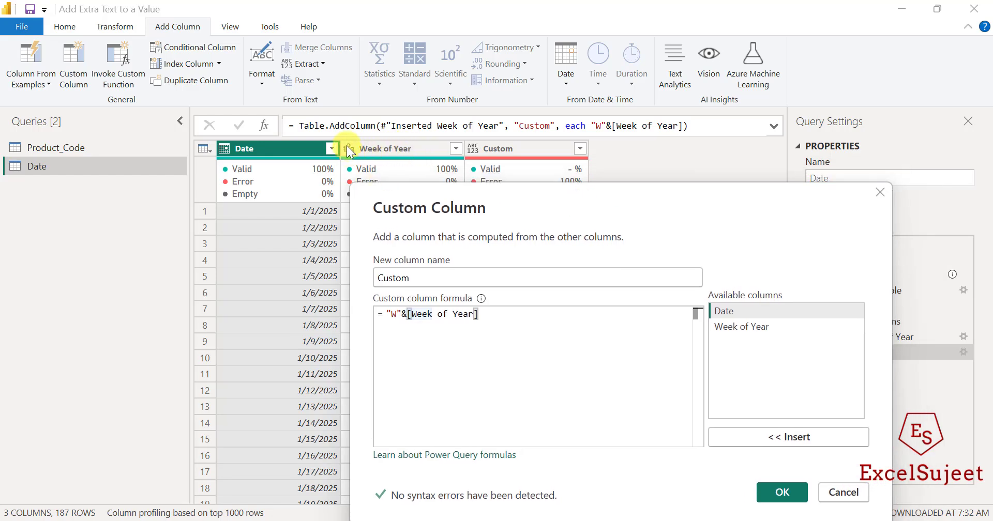
pyautogui.moveTo(505, 206); pyautogui.dragTo(421, 107)
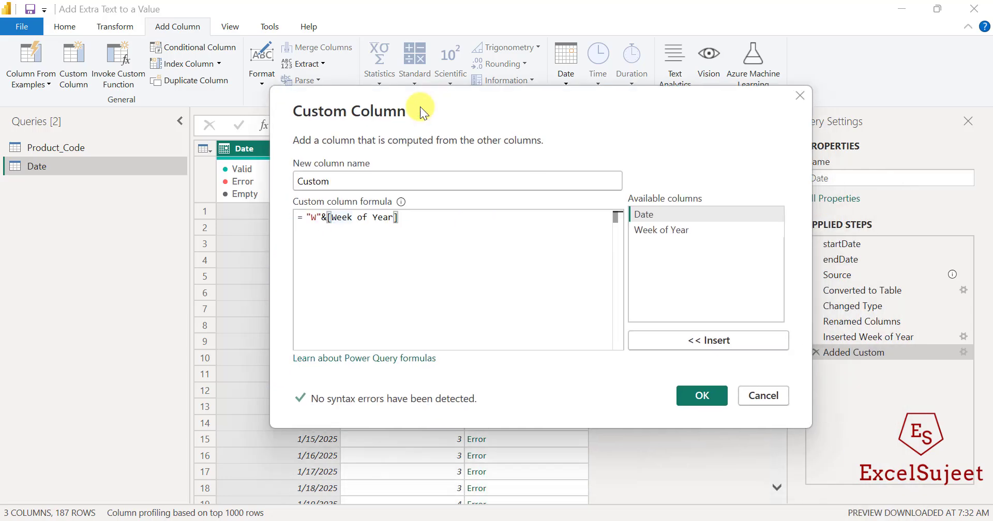
pyautogui.click(325, 214)
pyautogui.write('Text.From')
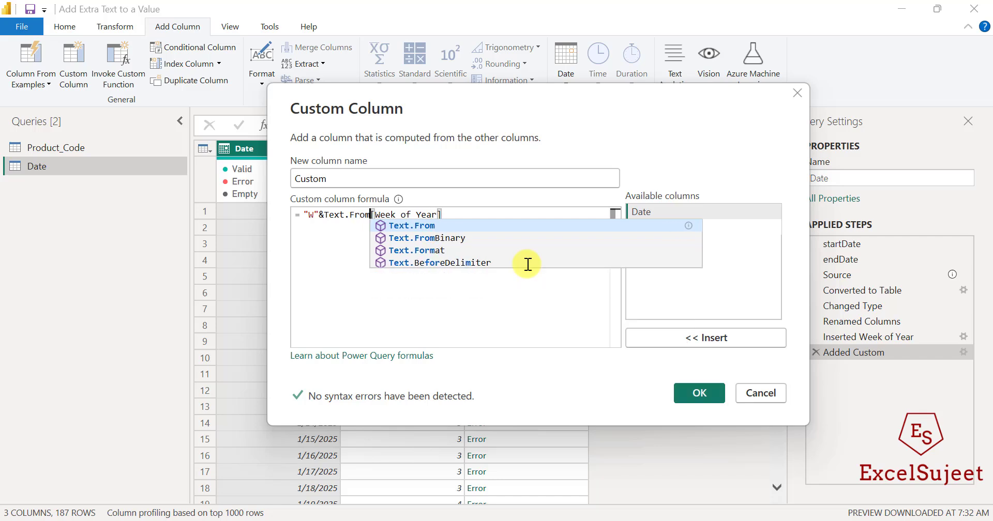
pyautogui.write('(')
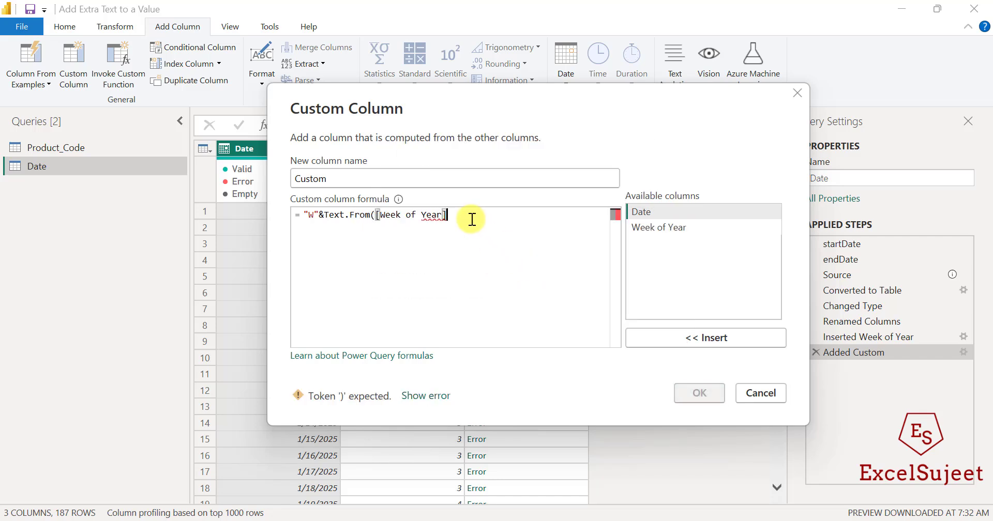
pyautogui.click(472, 219)
pyautogui.write(')')
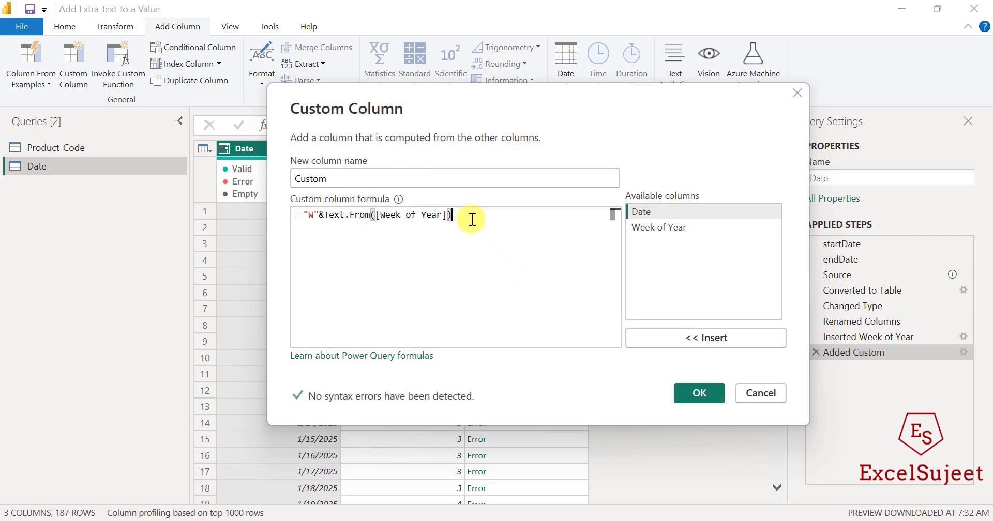
pyautogui.click(699, 395)
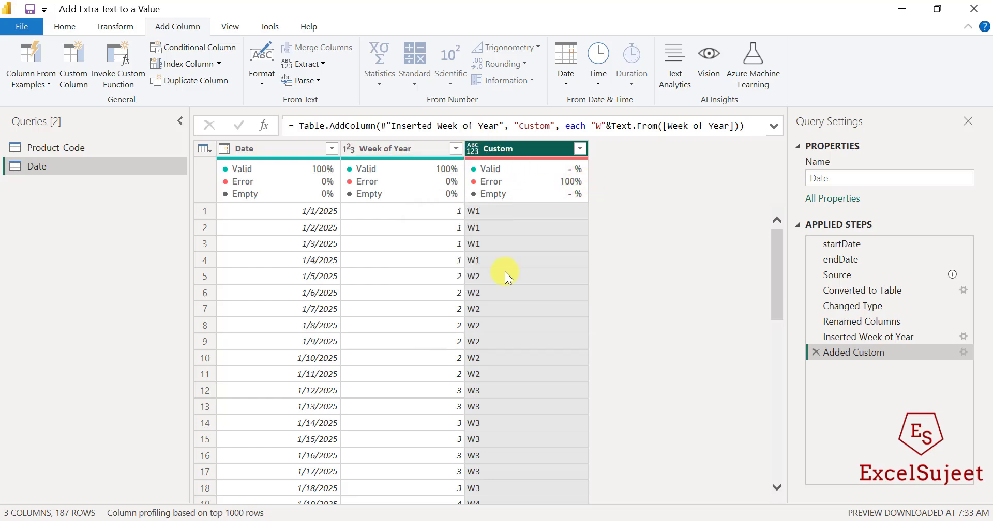
pyautogui.scroll(-10, 516, 342)
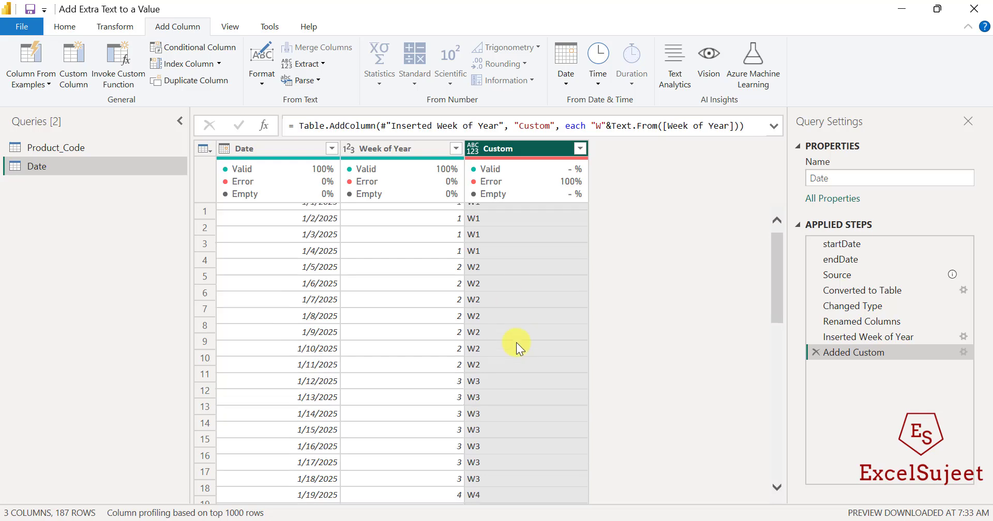
# Edit the Date query's Added Custom formula to "W"&Text.PadStart(Text.From([Week of Year]),2,"0") to zero-pad the week numbers to two digits
pyautogui.scroll(-10, 516, 342)
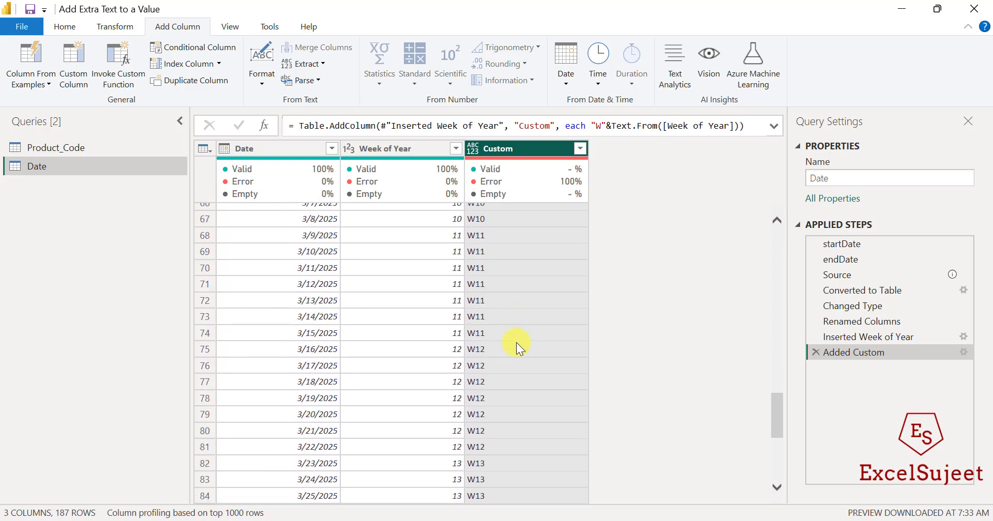
pyautogui.scroll(4, 517, 342)
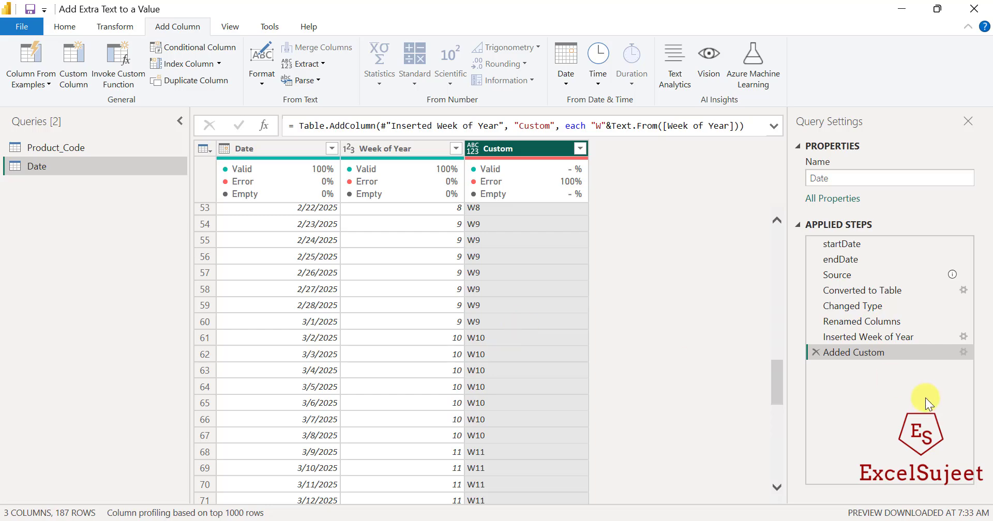
pyautogui.click(964, 353)
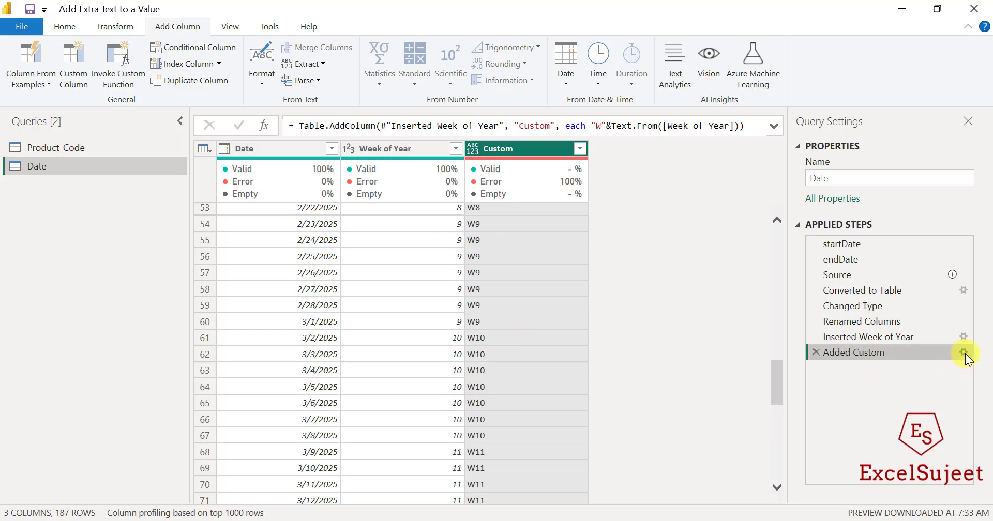
pyautogui.write('Text')
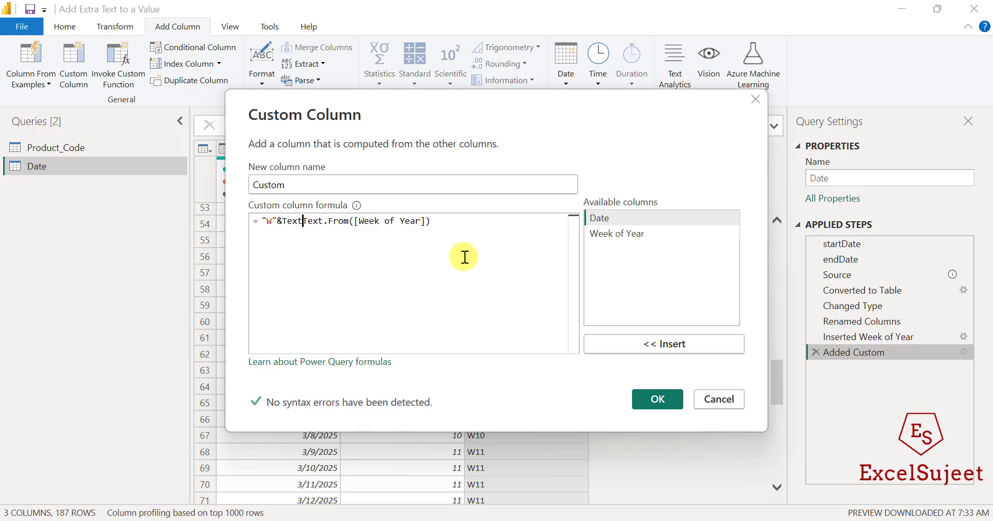
pyautogui.write('.')
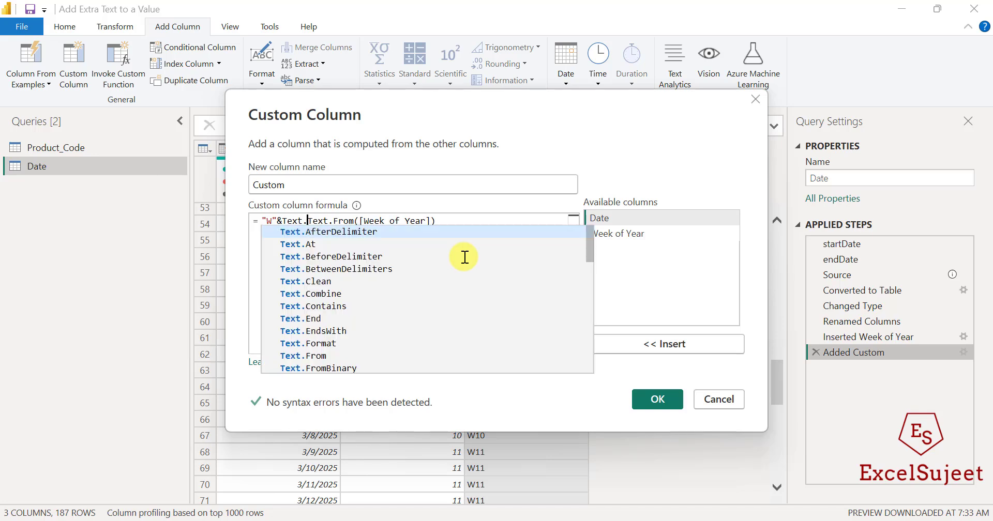
pyautogui.write('PadSta')
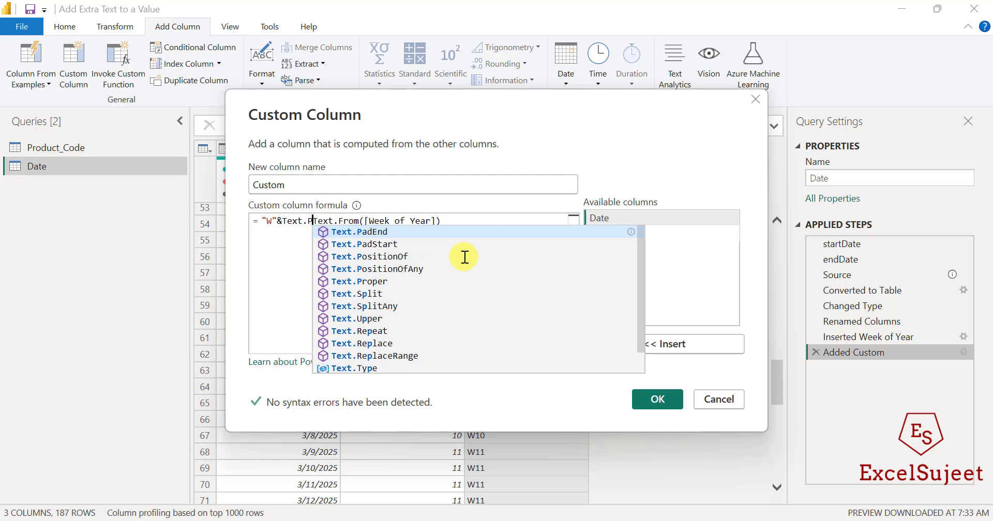
pyautogui.write('rt(')
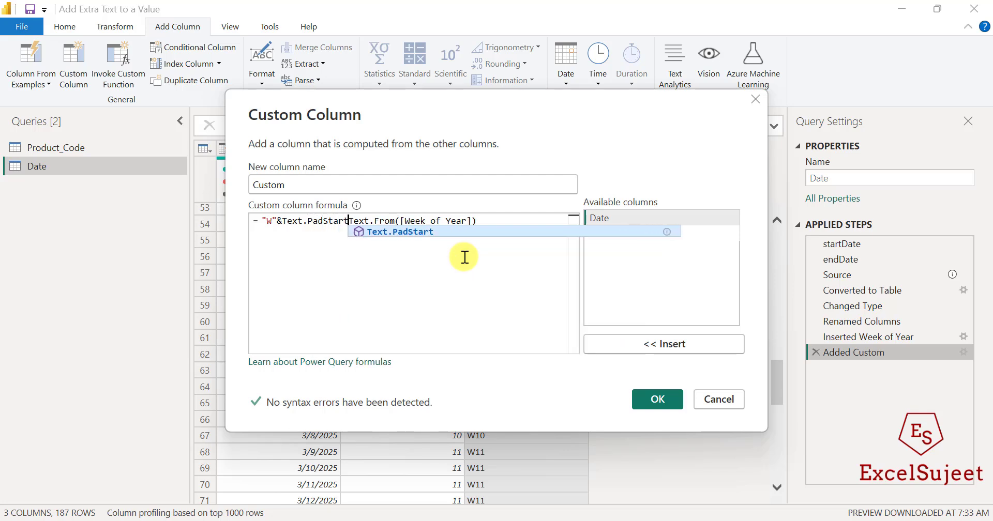
pyautogui.click(486, 223)
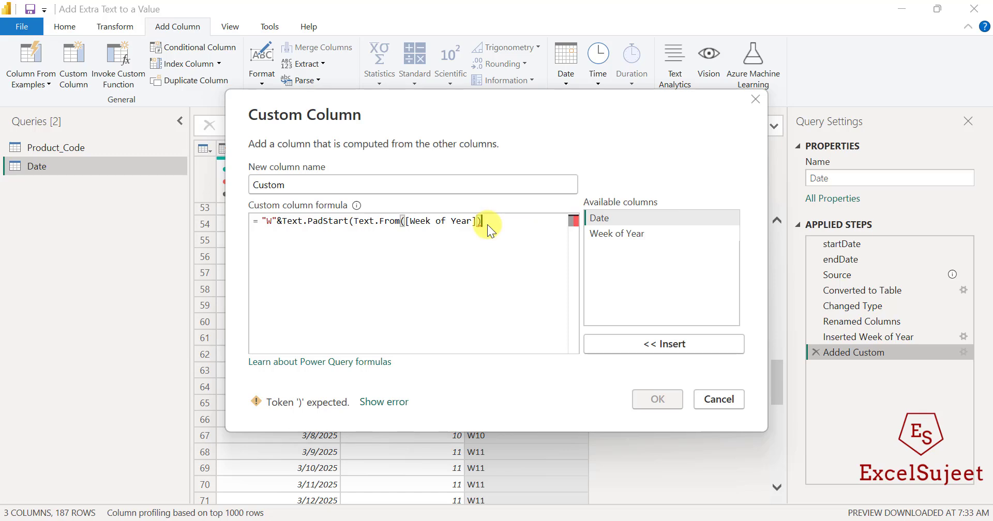
pyautogui.write(',')
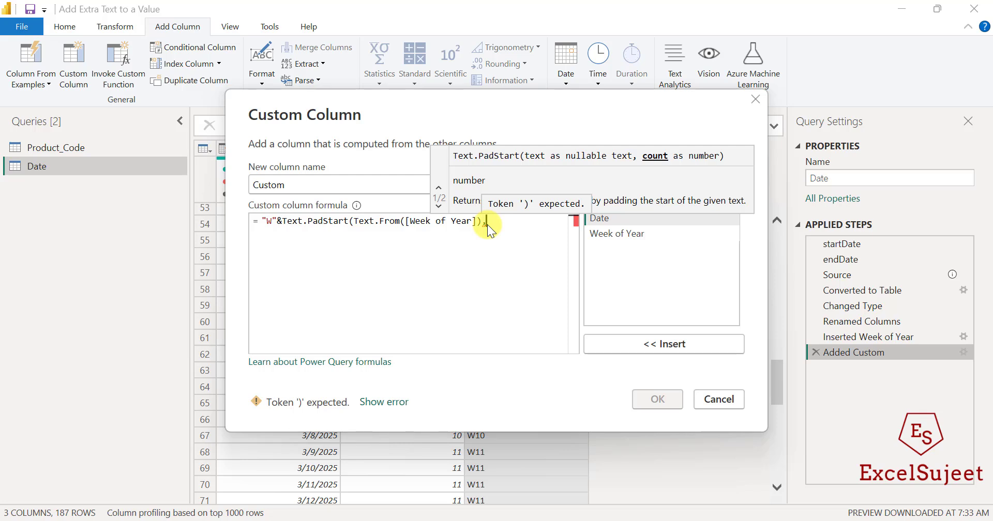
pyautogui.write('2,')
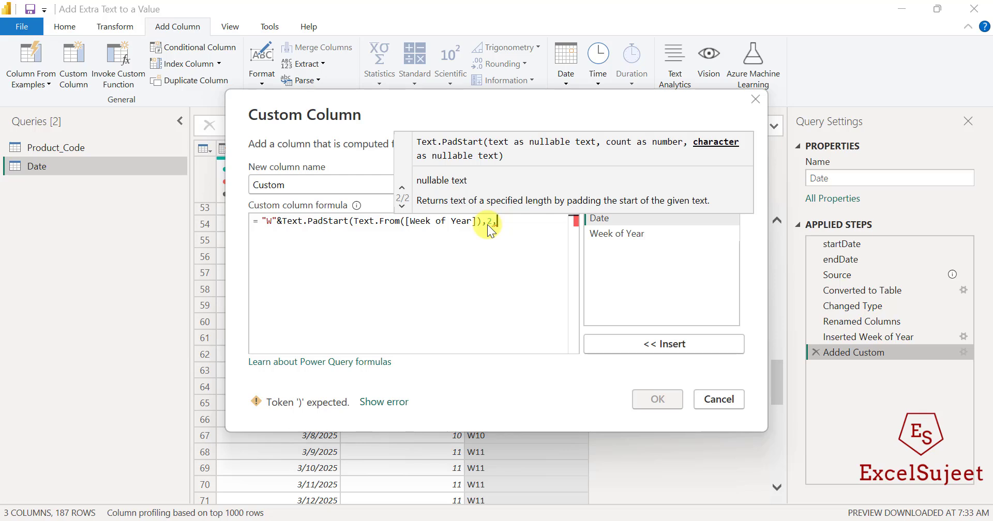
pyautogui.write('"')
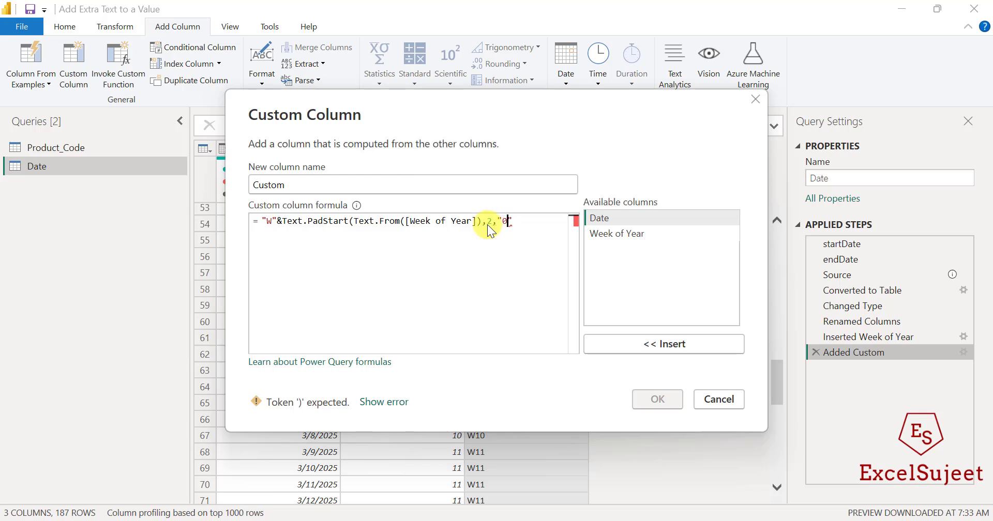
pyautogui.write('0")')
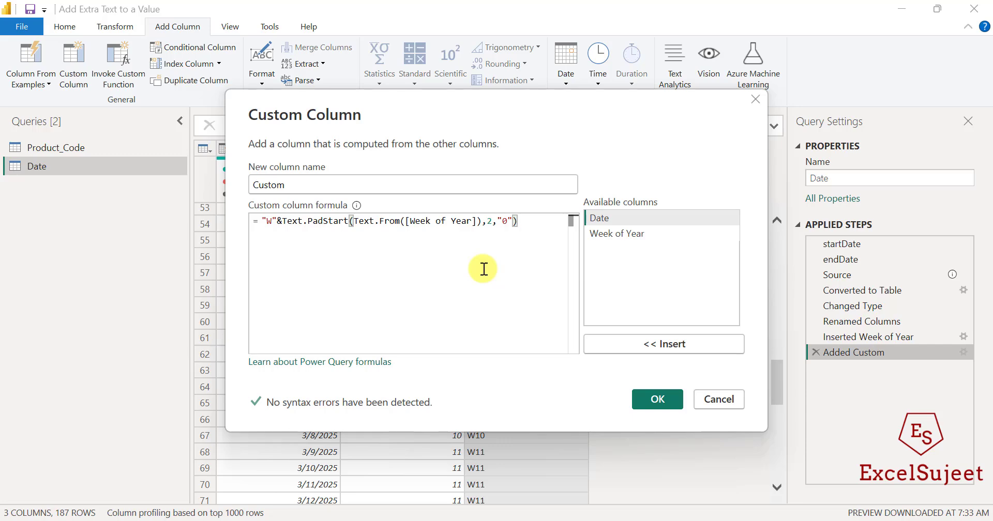
pyautogui.click(653, 404)
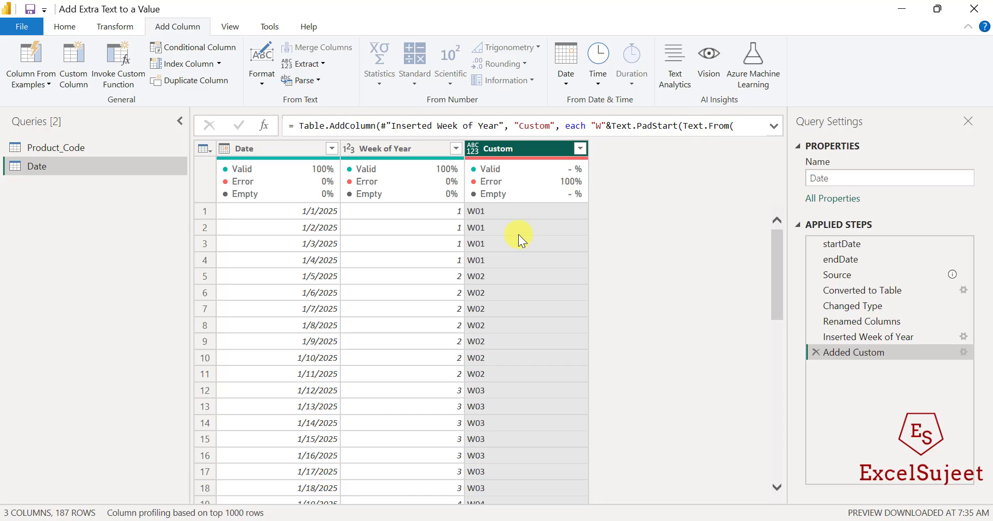
# Review the padded week labels, add a text Length column from Custom to check its distinct values, and remove the Inserted Text Length step
pyautogui.scroll(-20, 533, 399)
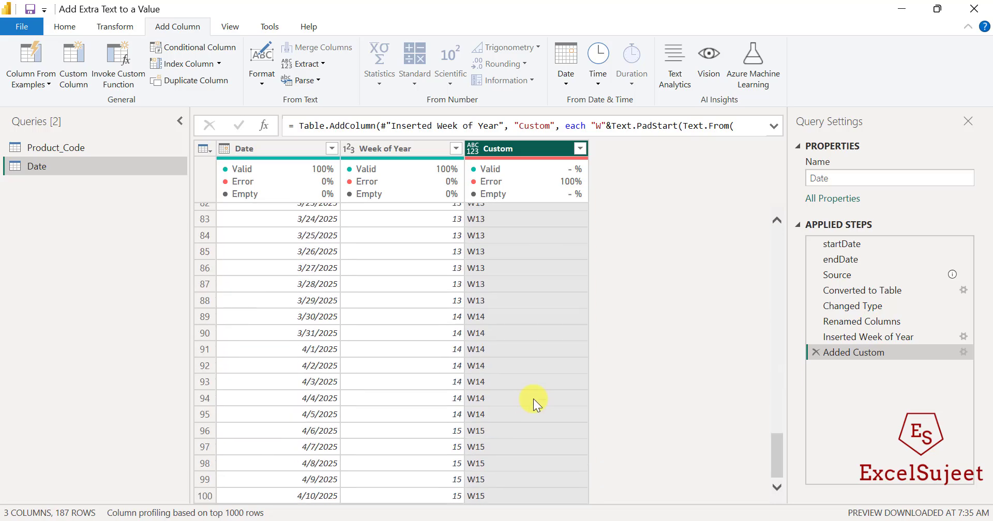
pyautogui.scroll(-6, 533, 399)
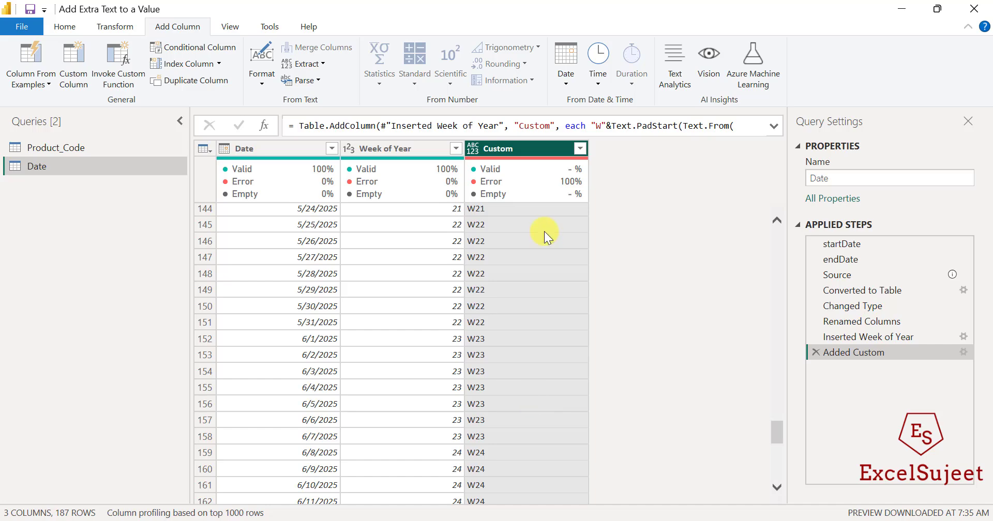
pyautogui.scroll(20, 545, 237)
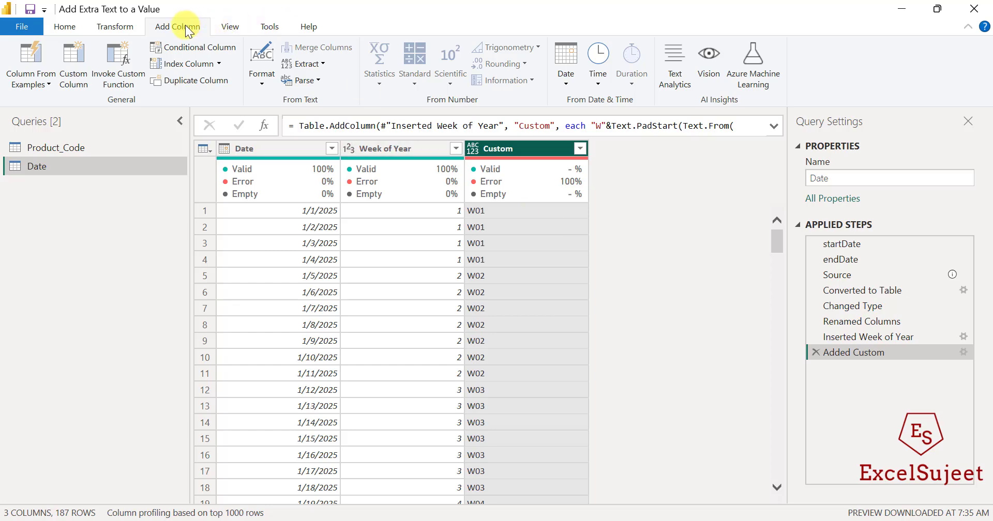
pyautogui.click(316, 67)
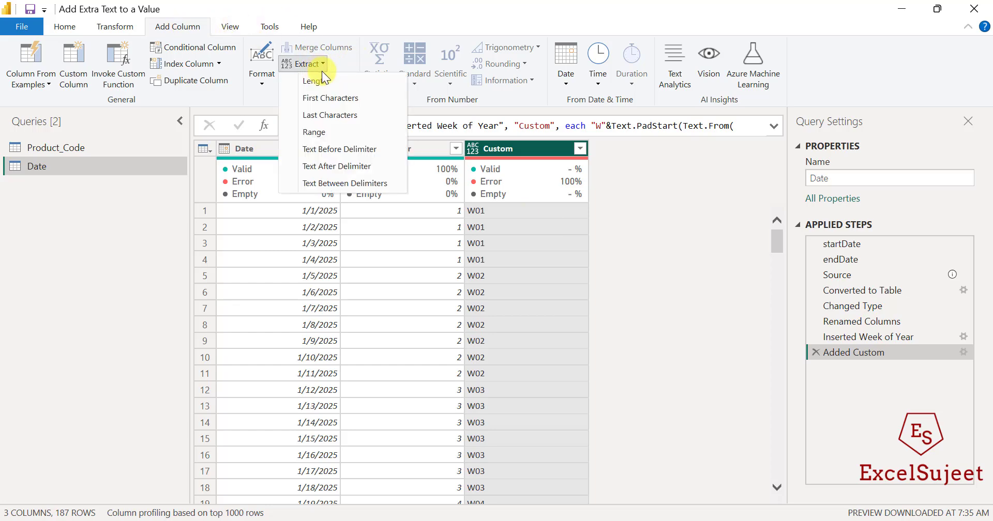
pyautogui.click(318, 81)
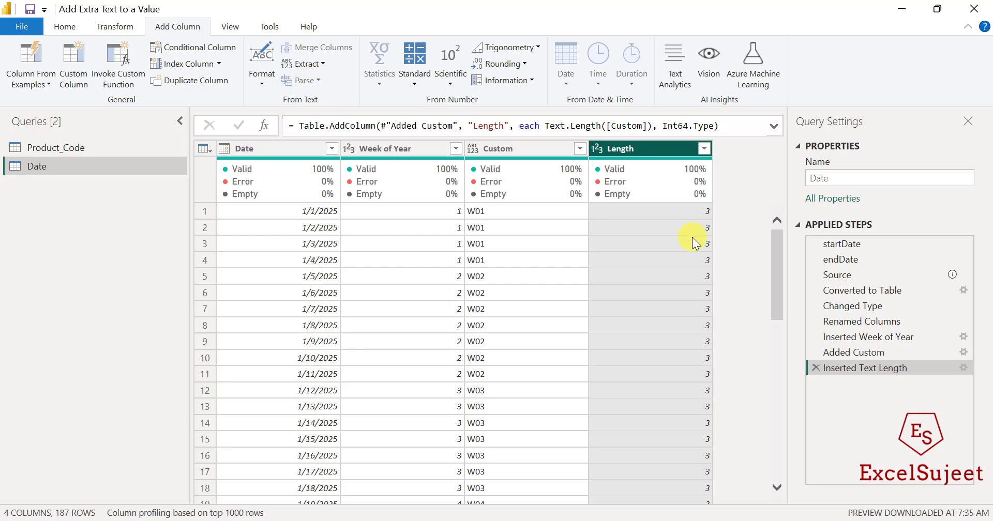
pyautogui.click(703, 149)
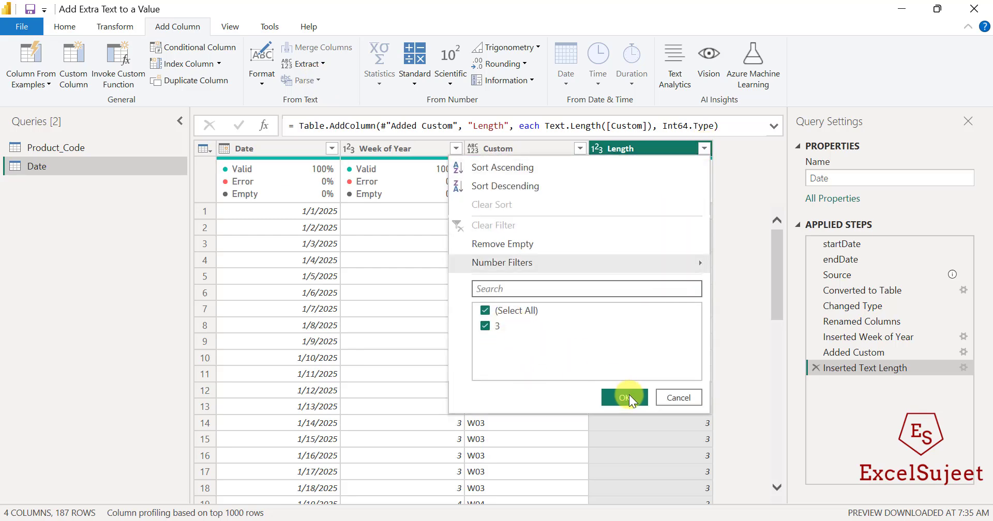
pyautogui.click(673, 398)
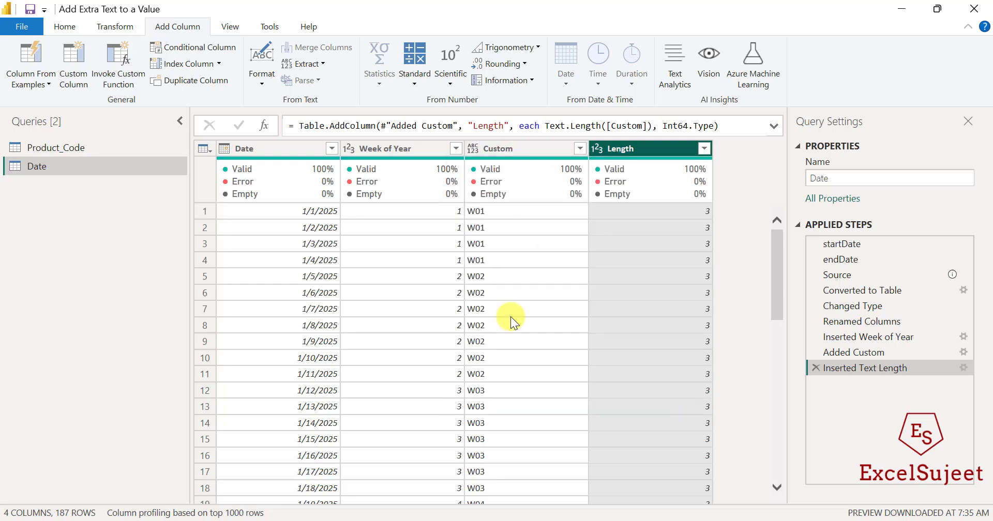
pyautogui.click(815, 368)
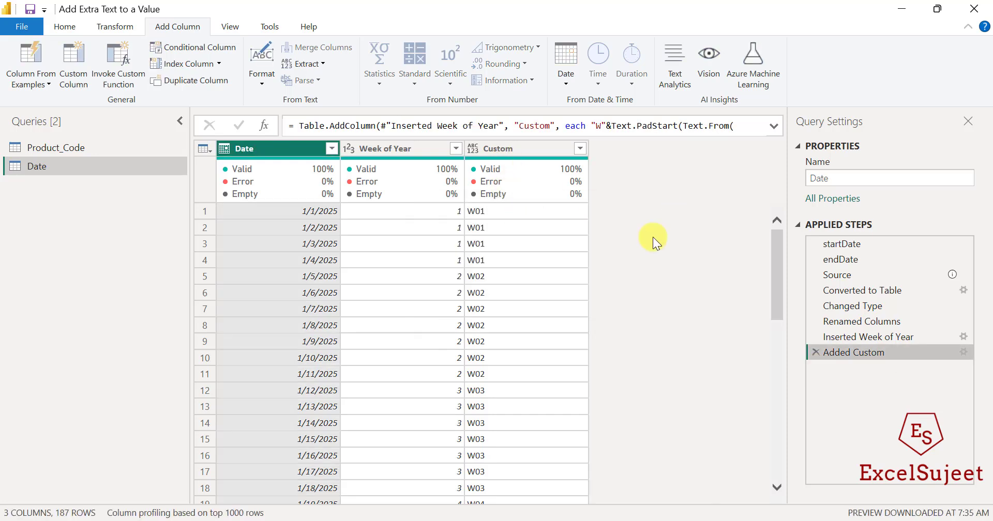
# In the Product_Code query, remove every column except Product_Code, and close the query editor with the changes applied
pyautogui.click(103, 148)
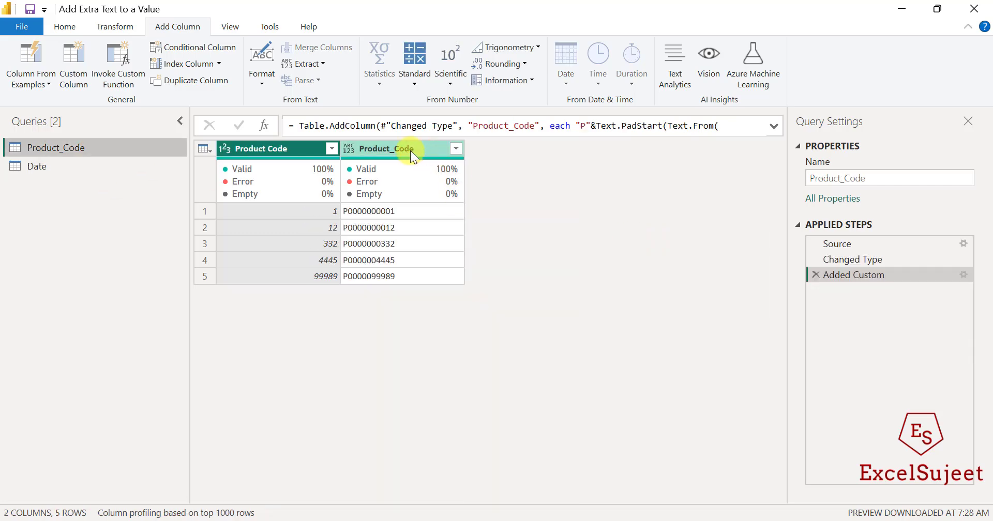
pyautogui.rightClick(411, 151)
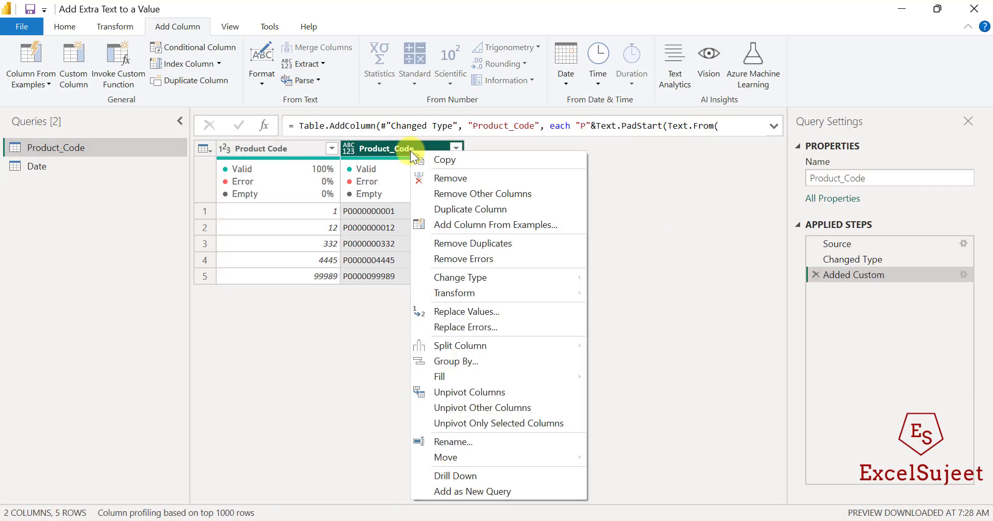
pyautogui.click(481, 193)
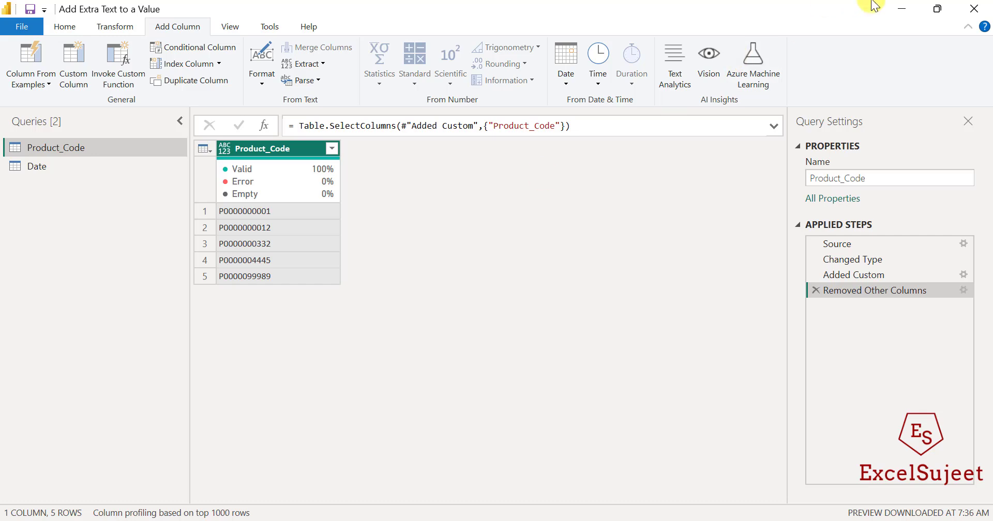
pyautogui.click(974, 9)
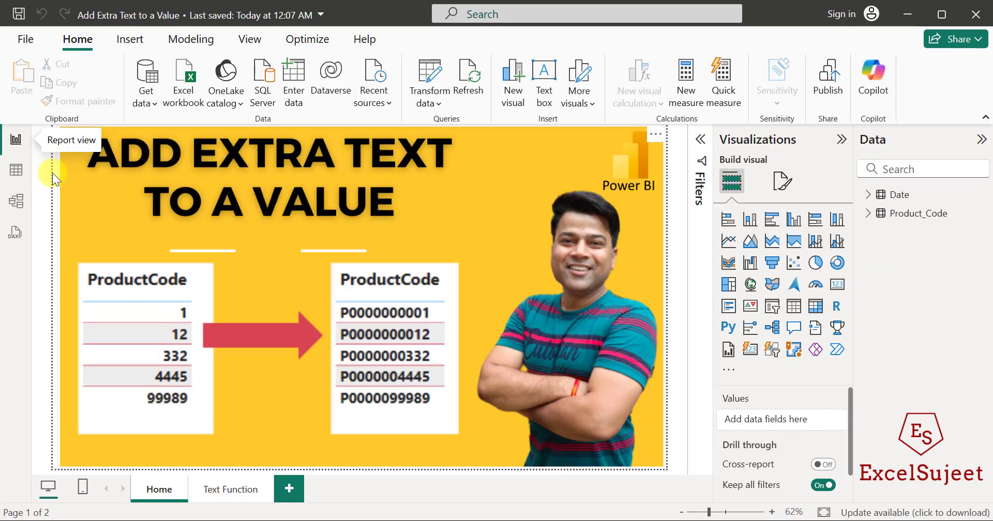
# Examine the loaded Product_Code and Date tables in Table view and return to the report page
pyautogui.click(15, 171)
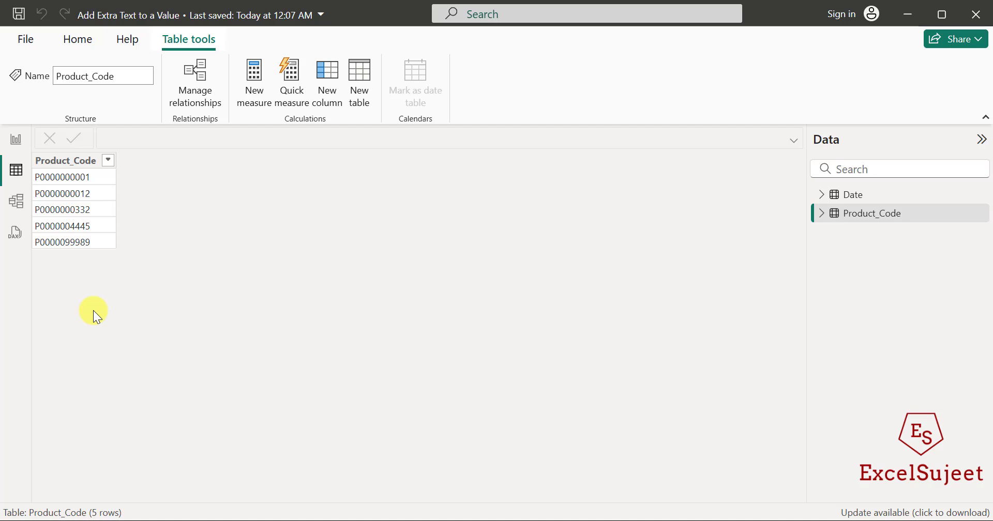
pyautogui.click(851, 194)
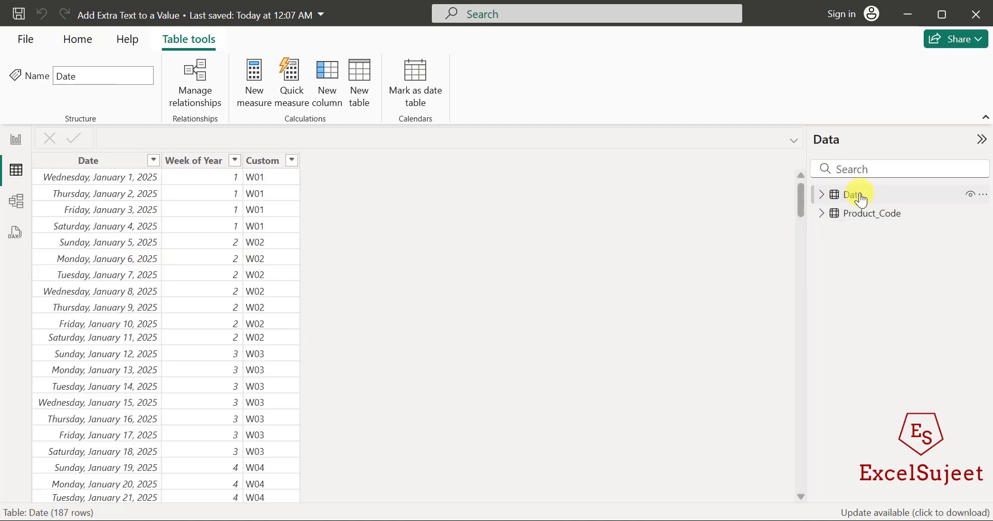
pyautogui.scroll(-1, 296, 386)
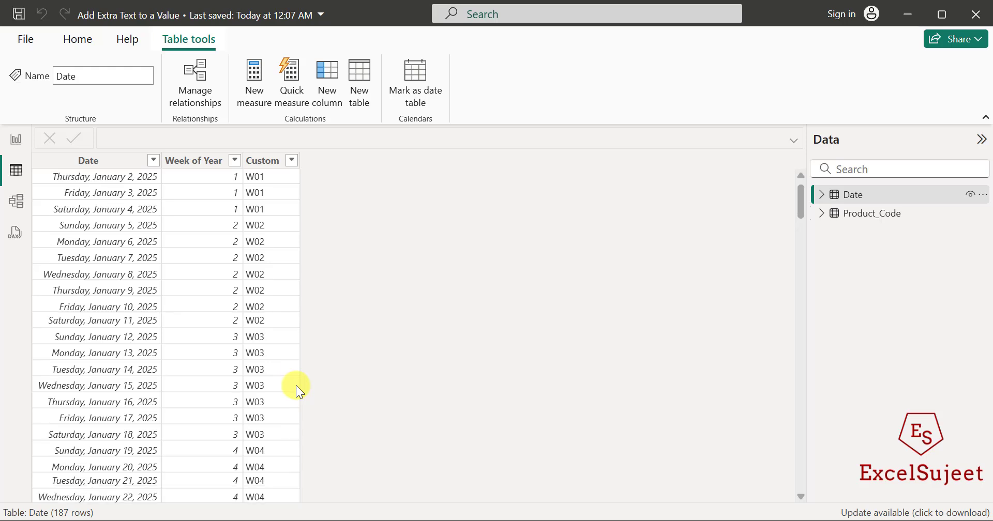
pyautogui.scroll(1, 296, 386)
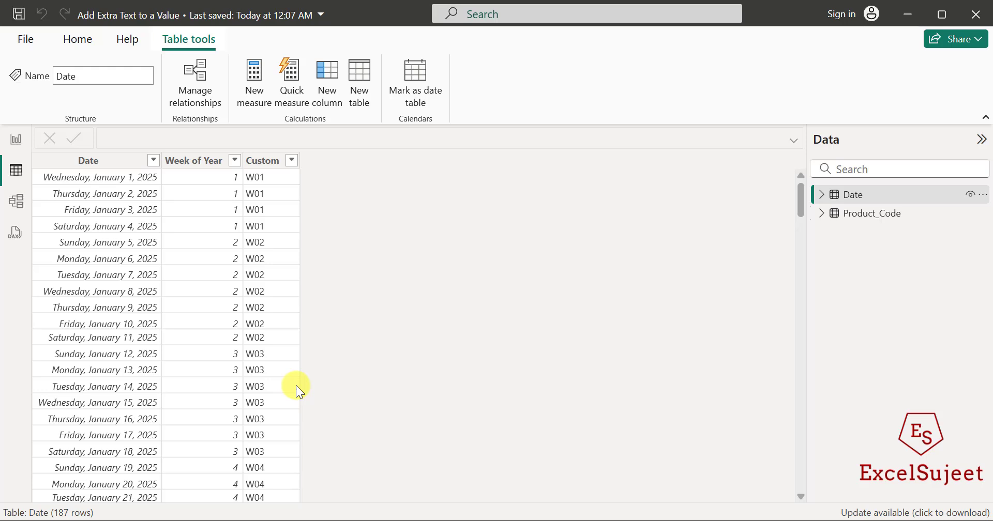
pyautogui.click(16, 140)
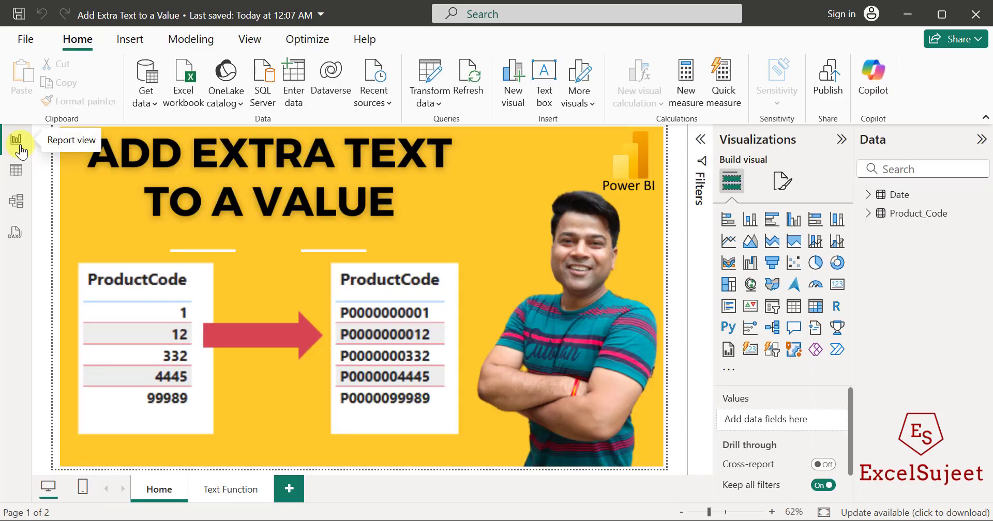